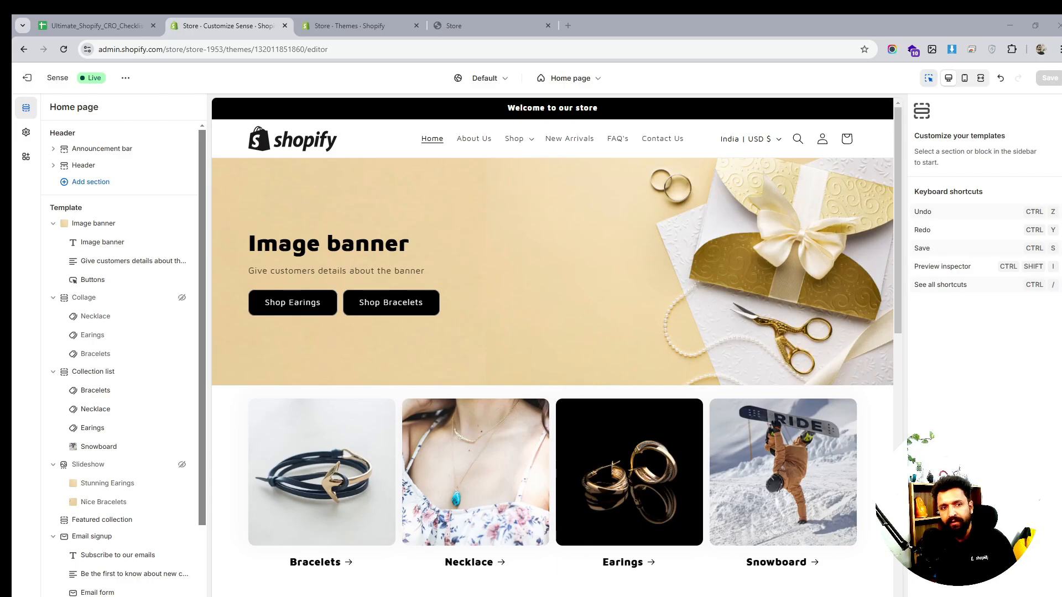
# Open the Default collection template in the theme editor and look over the Bracelets product grid.
pyautogui.click(574, 81)
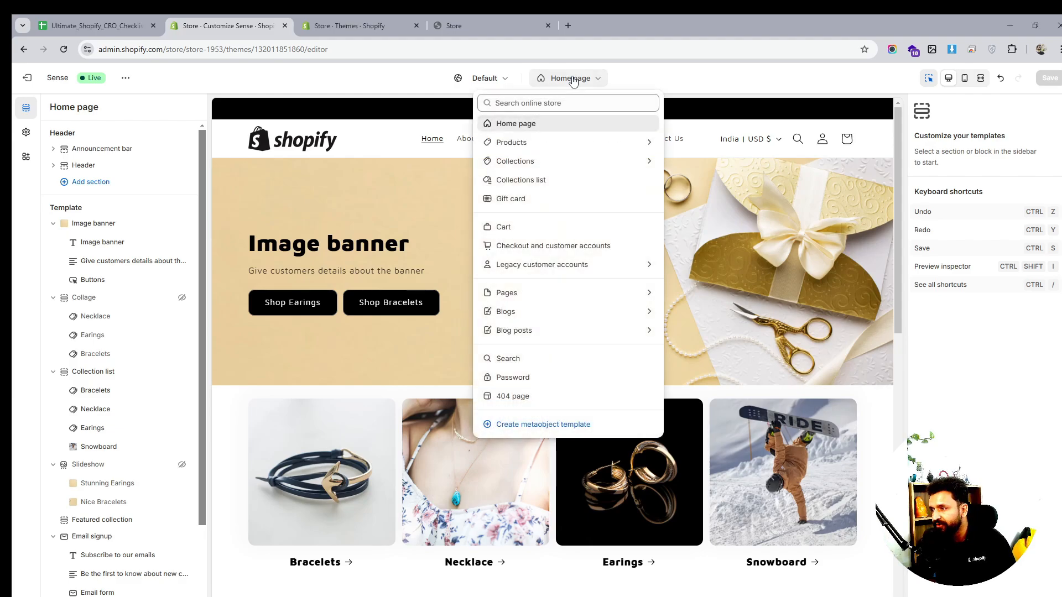
pyautogui.click(547, 165)
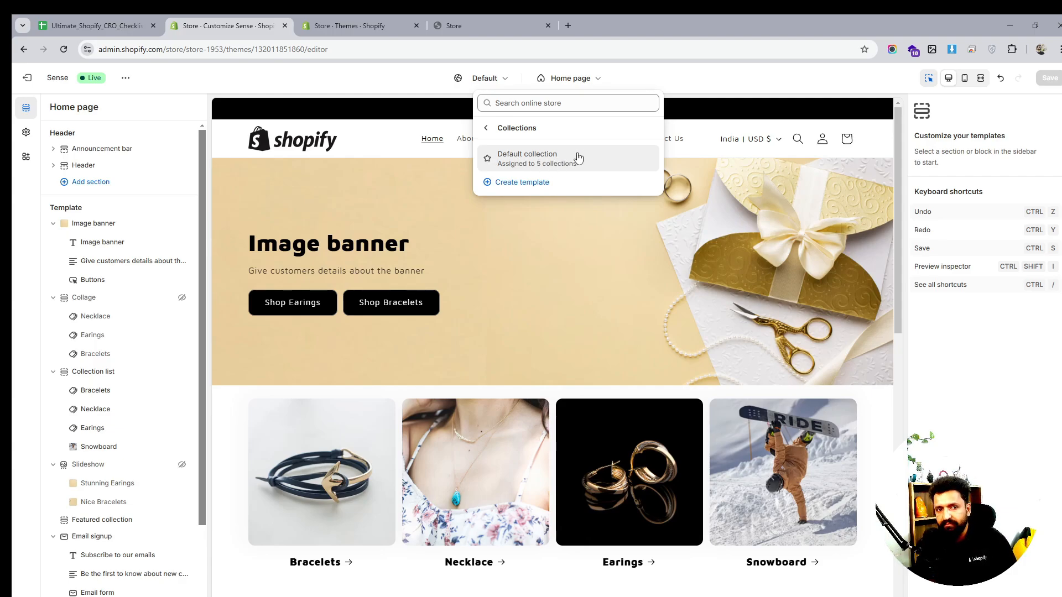
pyautogui.click(539, 159)
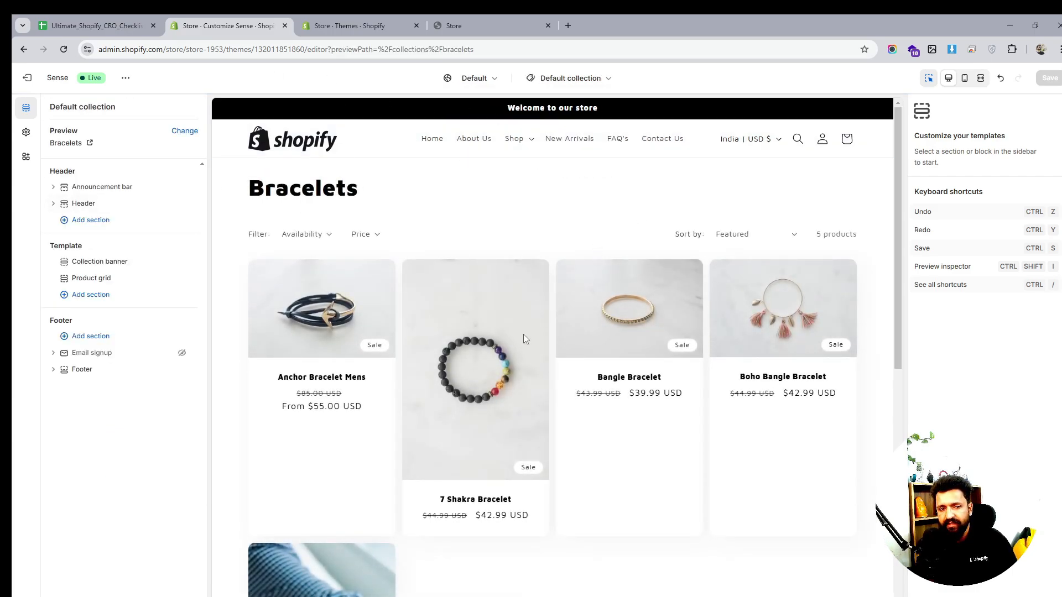
pyautogui.scroll(-4, 524, 338)
pyautogui.scroll(2, 525, 338)
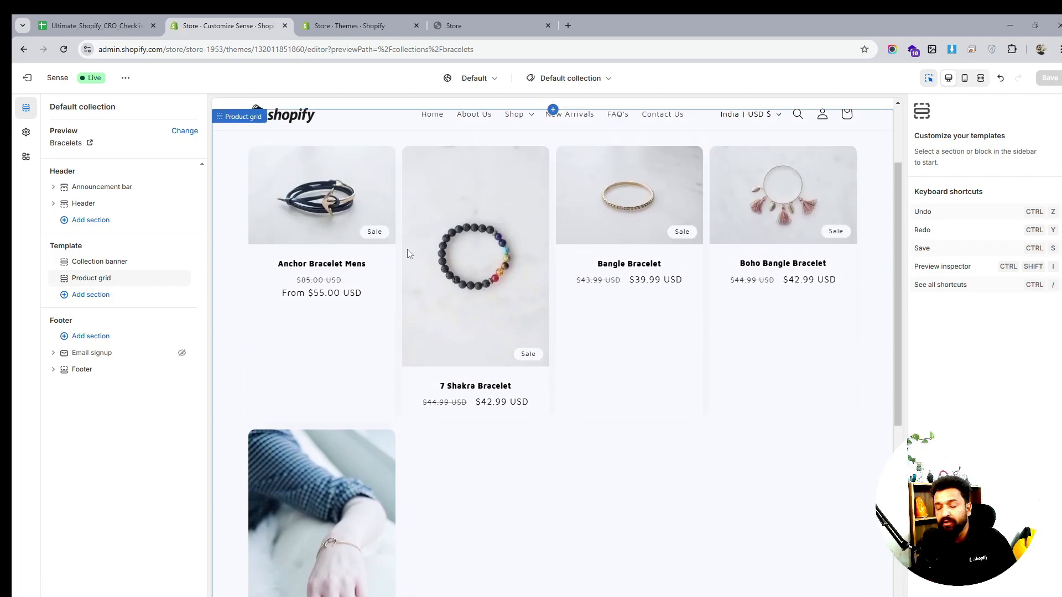
pyautogui.scroll(2, 408, 253)
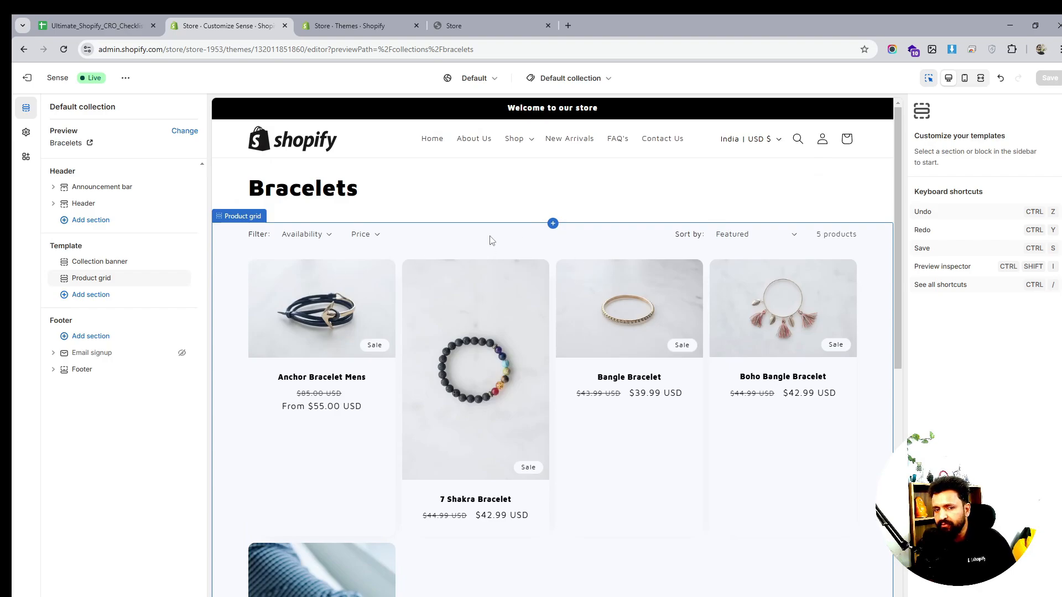
# Switch to the Ultimate_Shopify_CRO_Checklist spreadsheet and review each Collection Page Optimization item in rows 75 to 80.
pyautogui.click(111, 27)
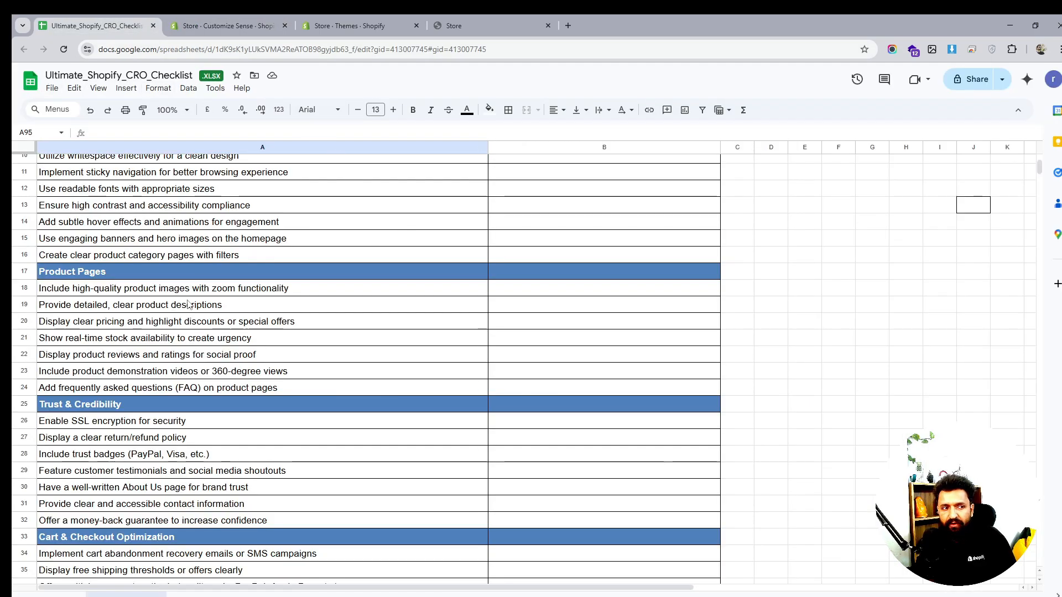
pyautogui.click(328, 357)
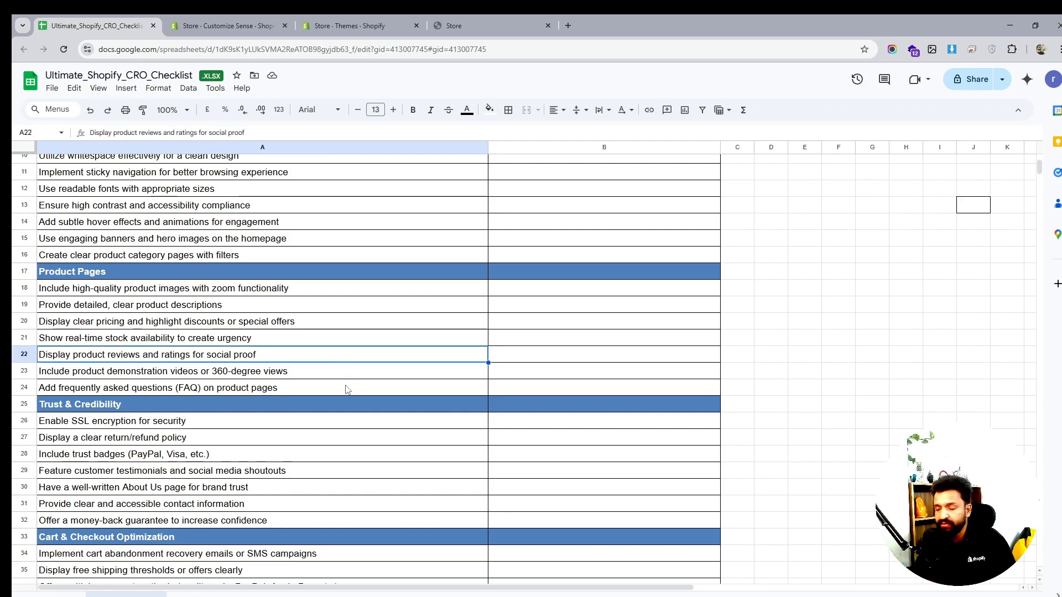
pyautogui.scroll(-13, 347, 390)
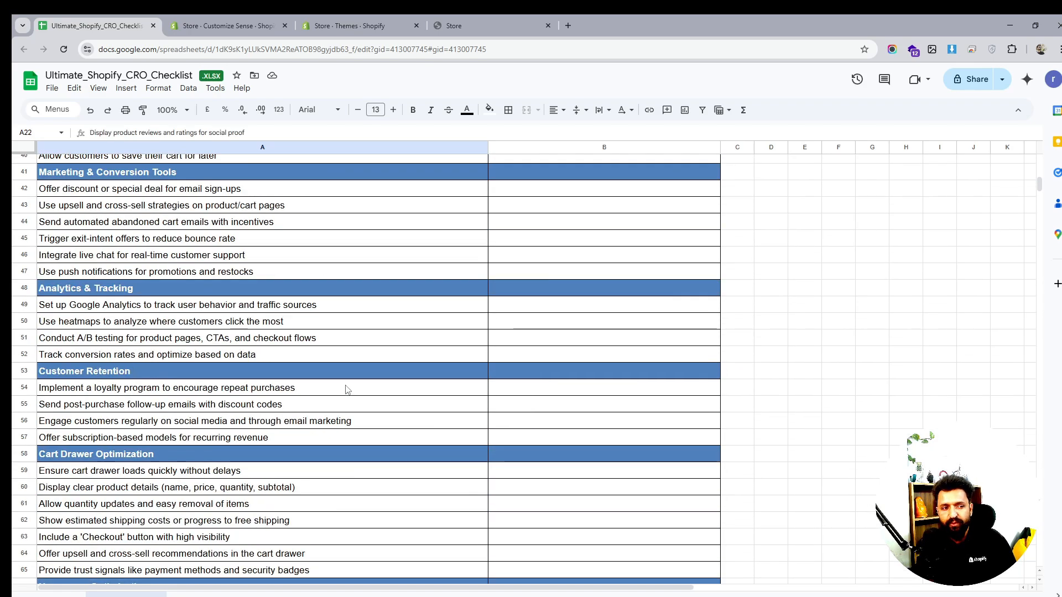
pyautogui.scroll(-3, 347, 389)
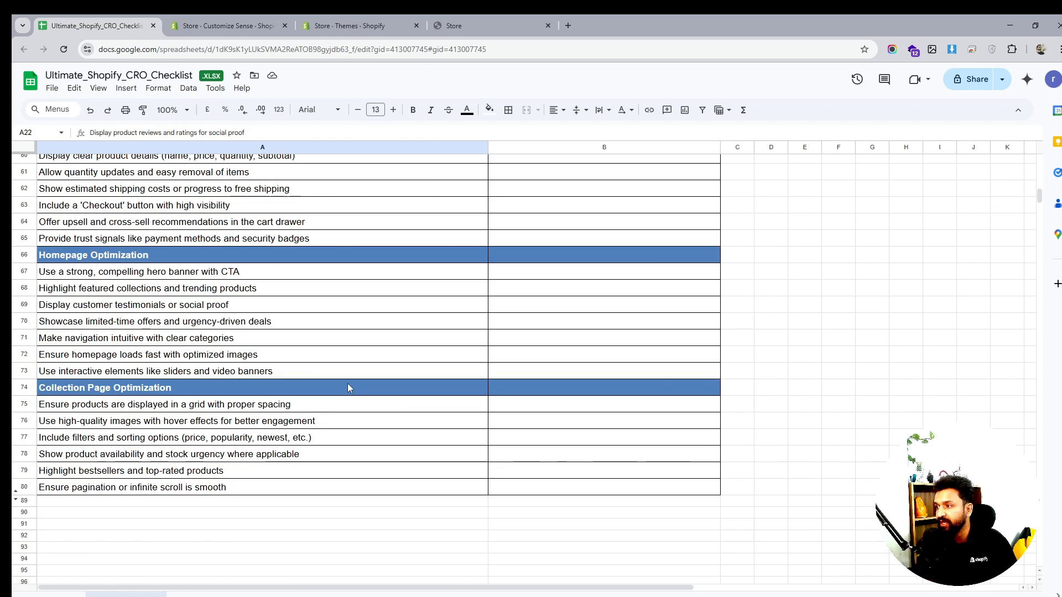
pyautogui.click(221, 405)
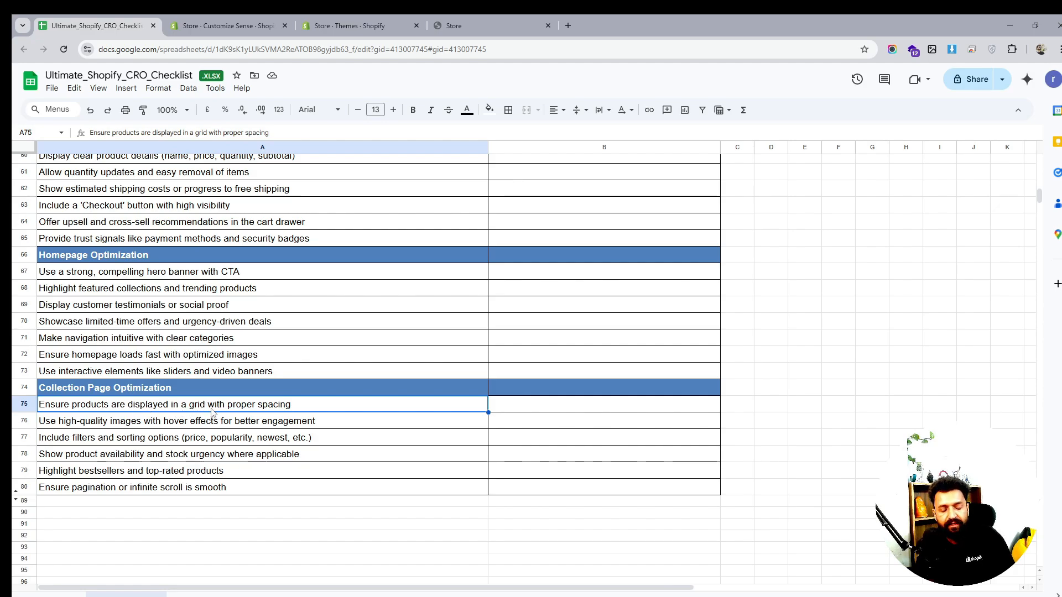
pyautogui.click(81, 423)
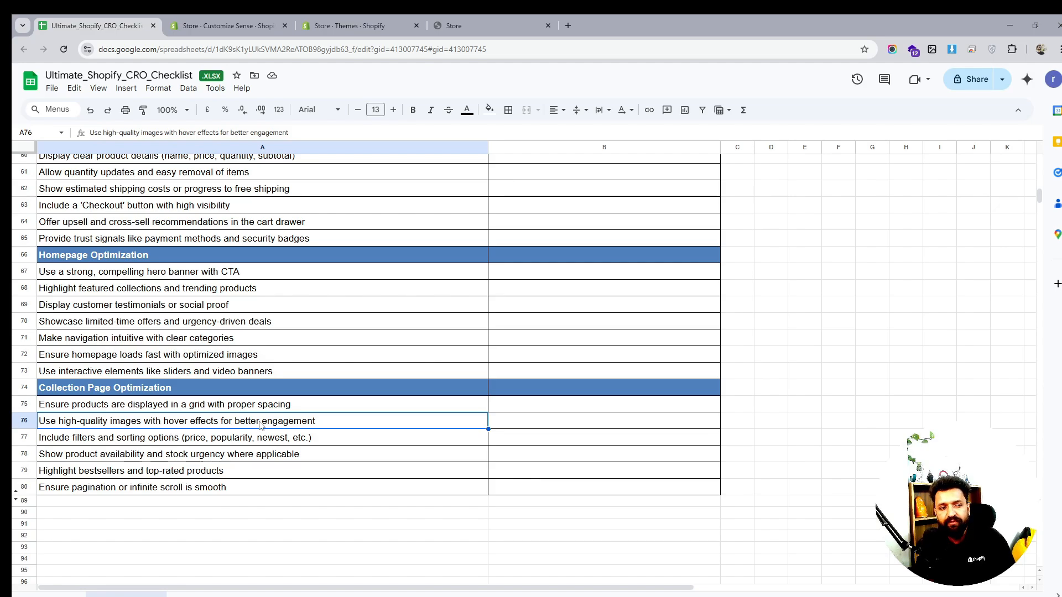
pyautogui.click(130, 440)
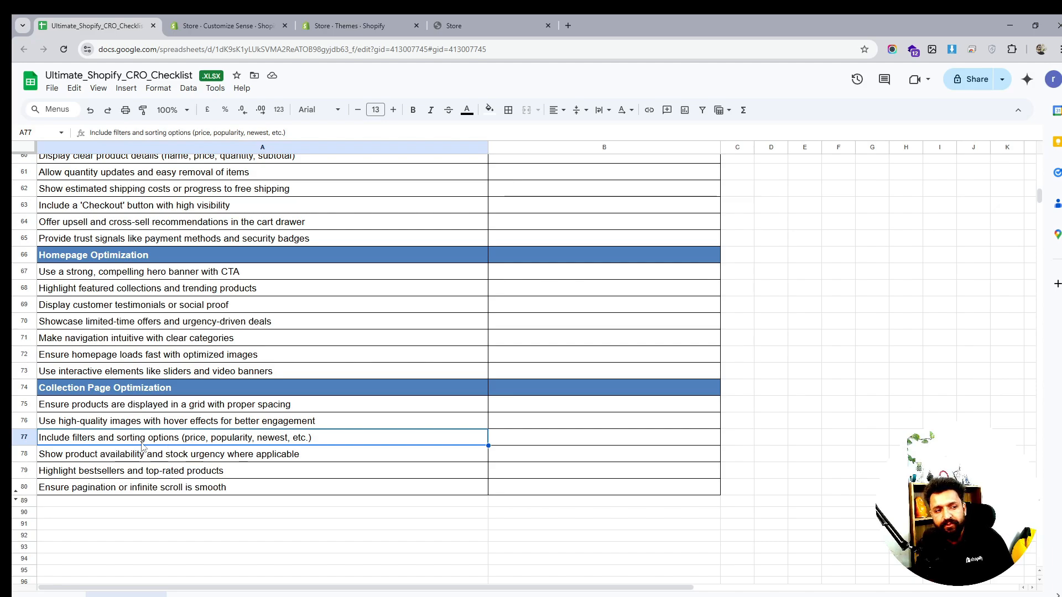
pyautogui.click(69, 457)
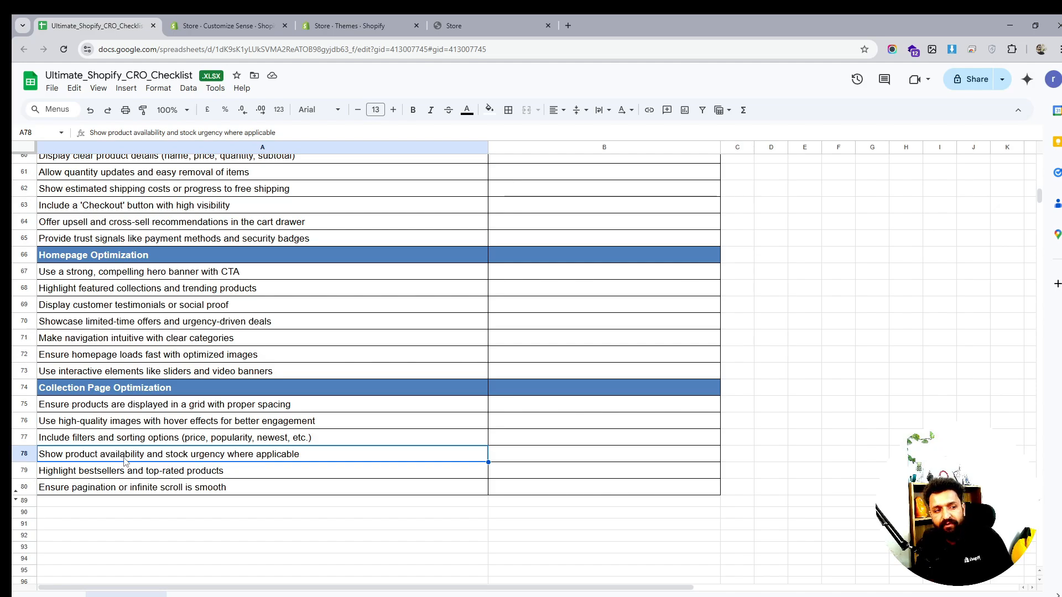
pyautogui.click(78, 474)
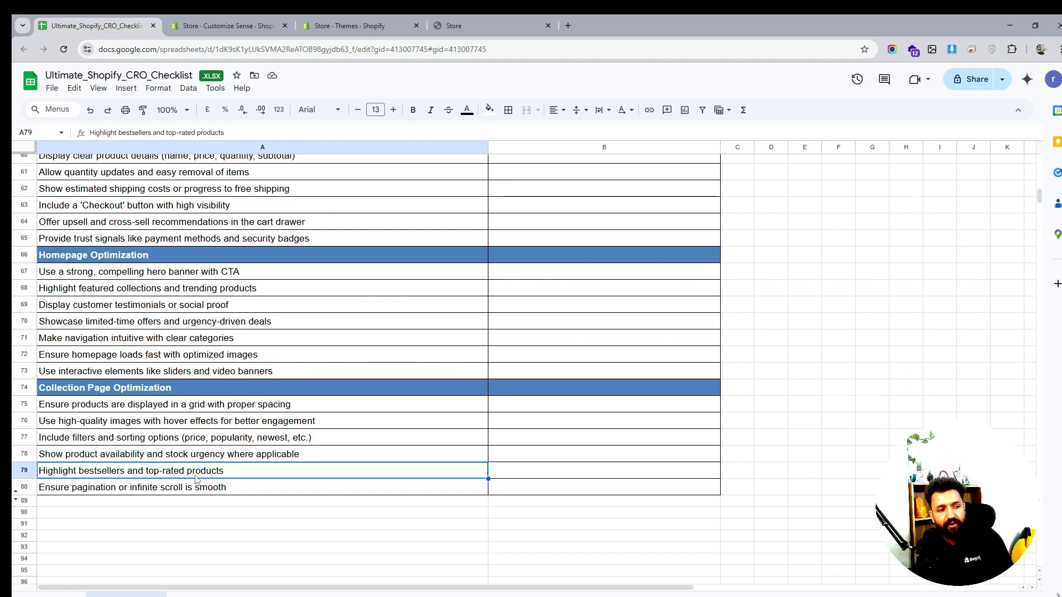
pyautogui.click(89, 493)
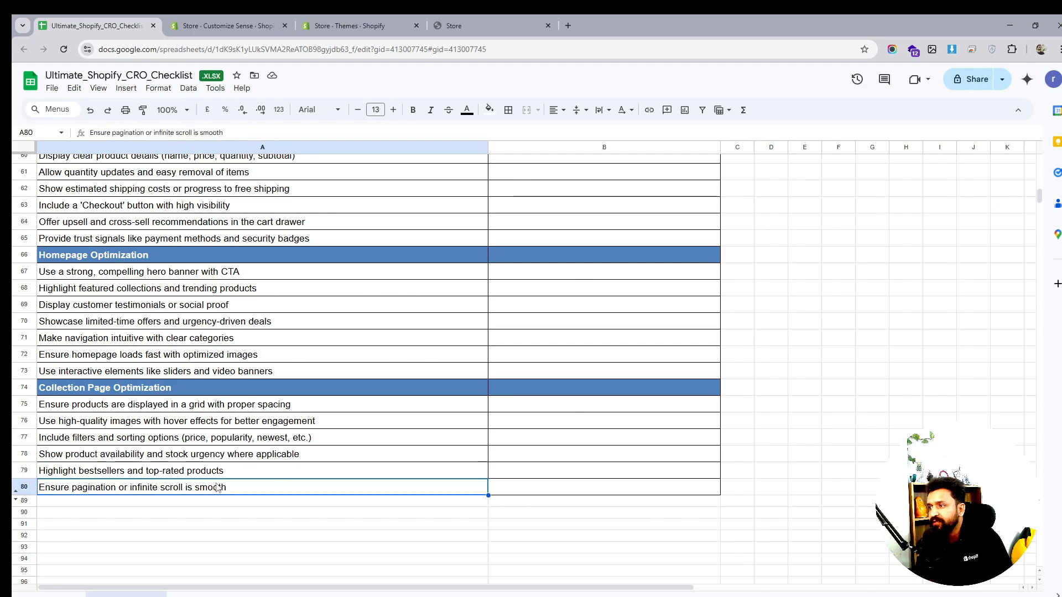
# Return from the checklist to the Shopify theme editor with the Default collection template.
pyautogui.click(256, 26)
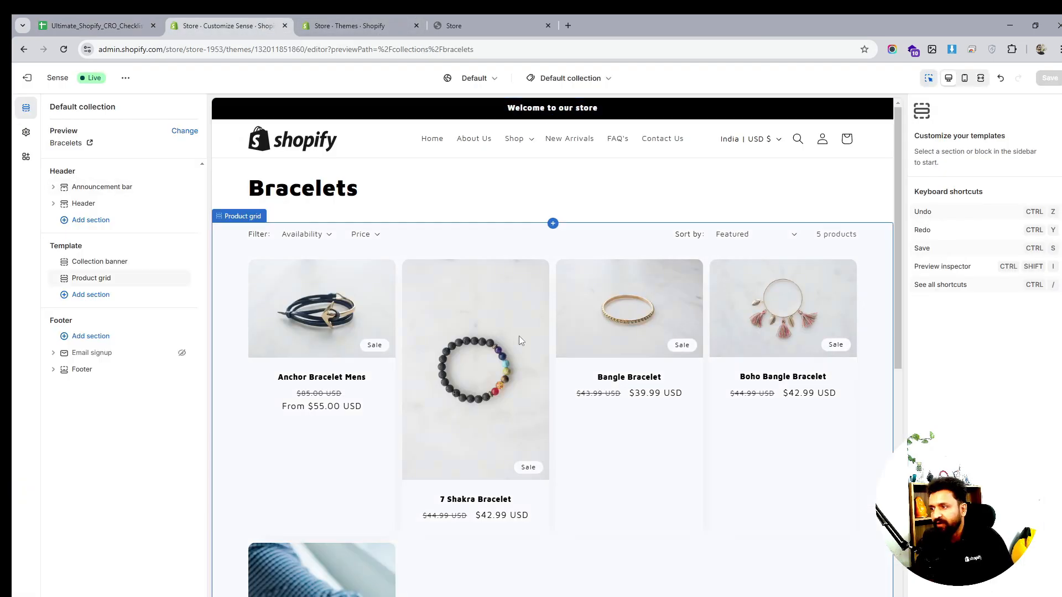
pyautogui.click(94, 26)
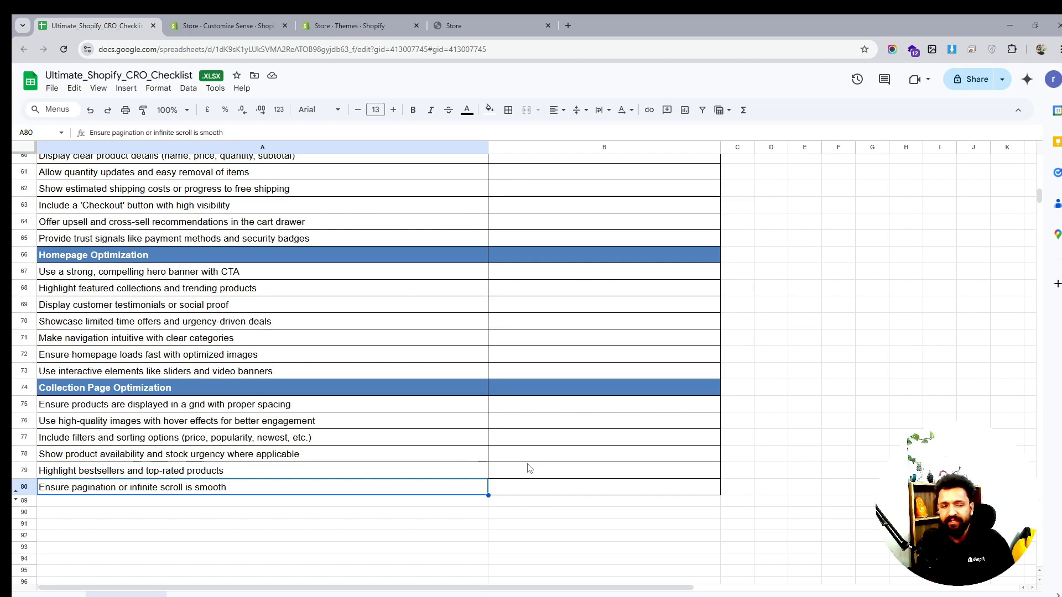
pyautogui.click(525, 487)
pyautogui.click(347, 24)
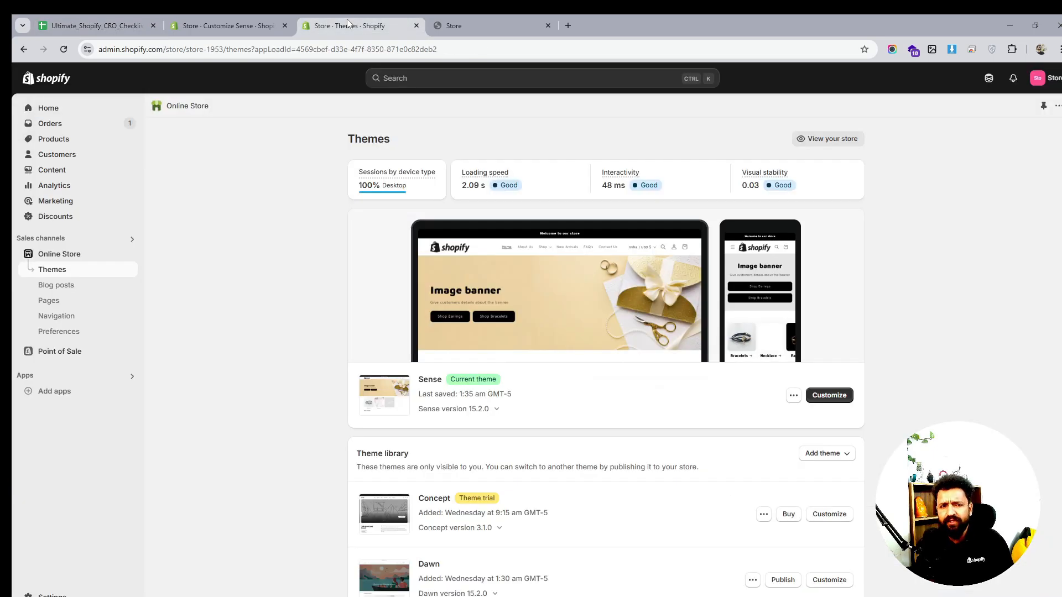
pyautogui.click(226, 24)
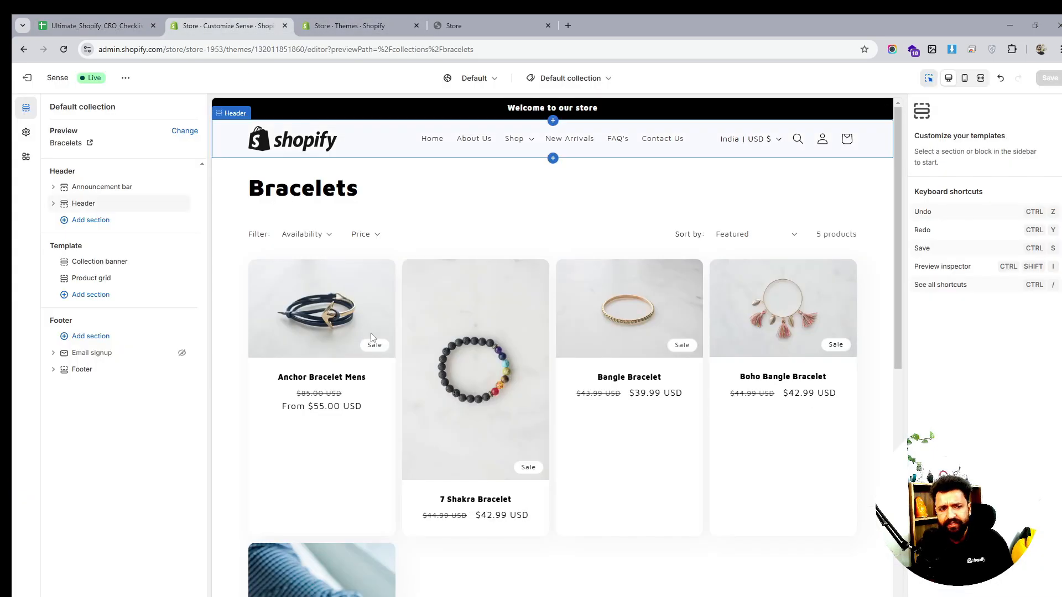
# Try the Portrait image ratio on the product grid, settle on Square, and set Quick add to Standard.
pyautogui.click(96, 281)
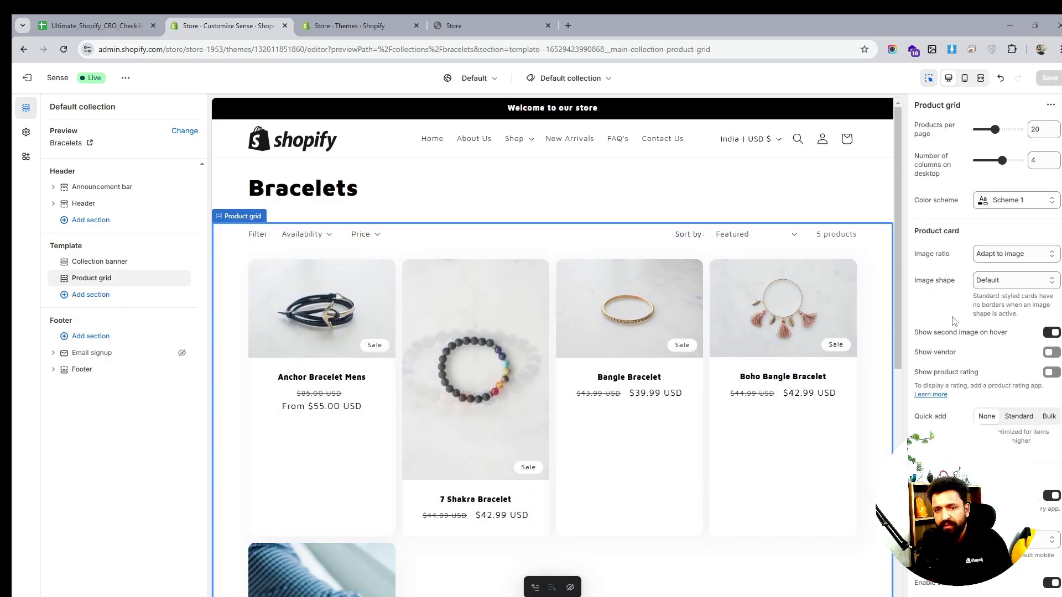
pyautogui.click(1005, 260)
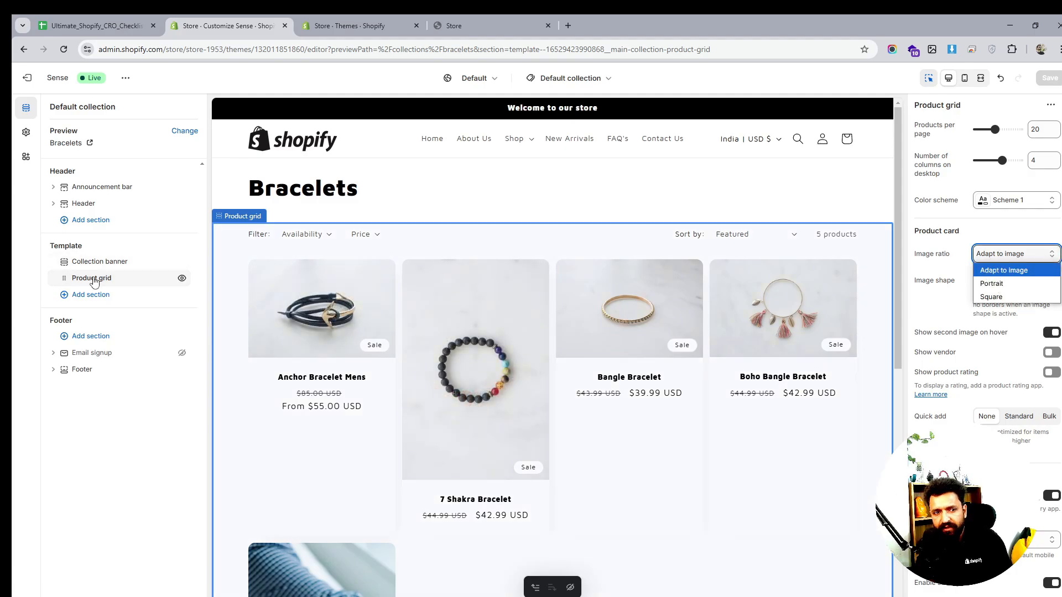
pyautogui.click(1005, 284)
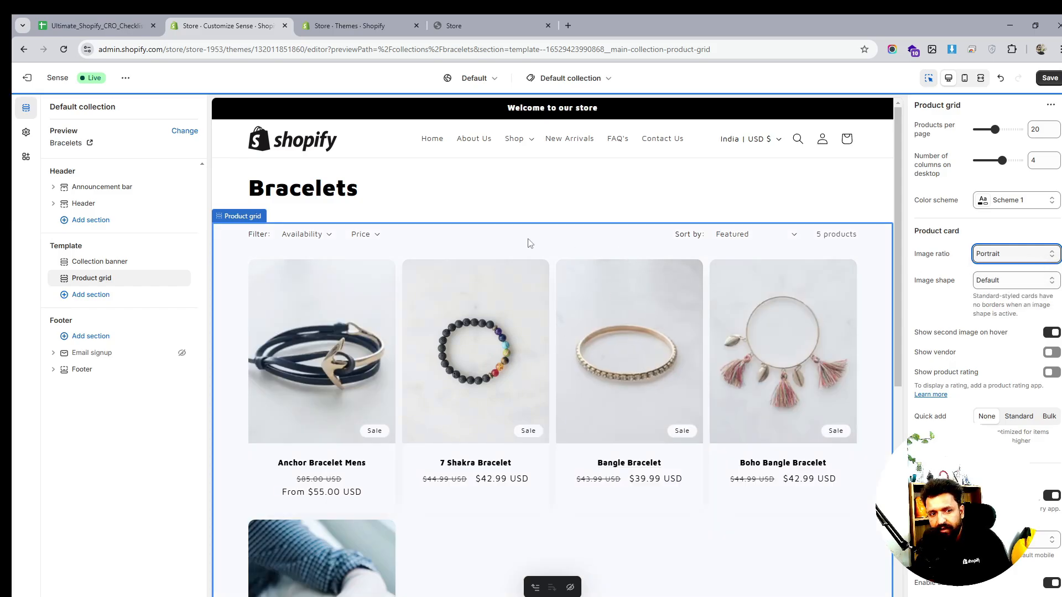
pyautogui.click(1016, 256)
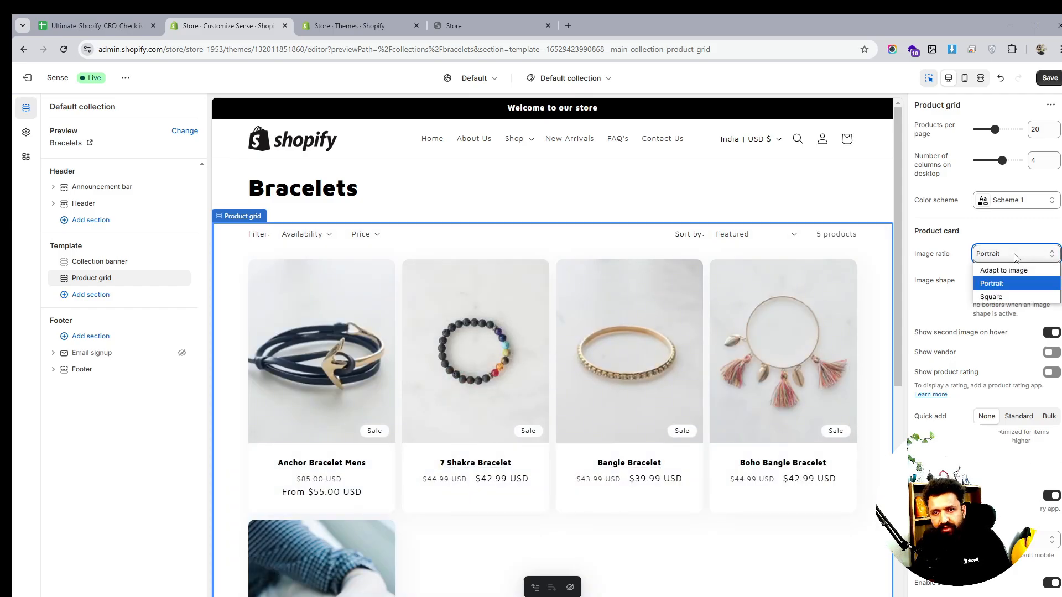
pyautogui.click(991, 296)
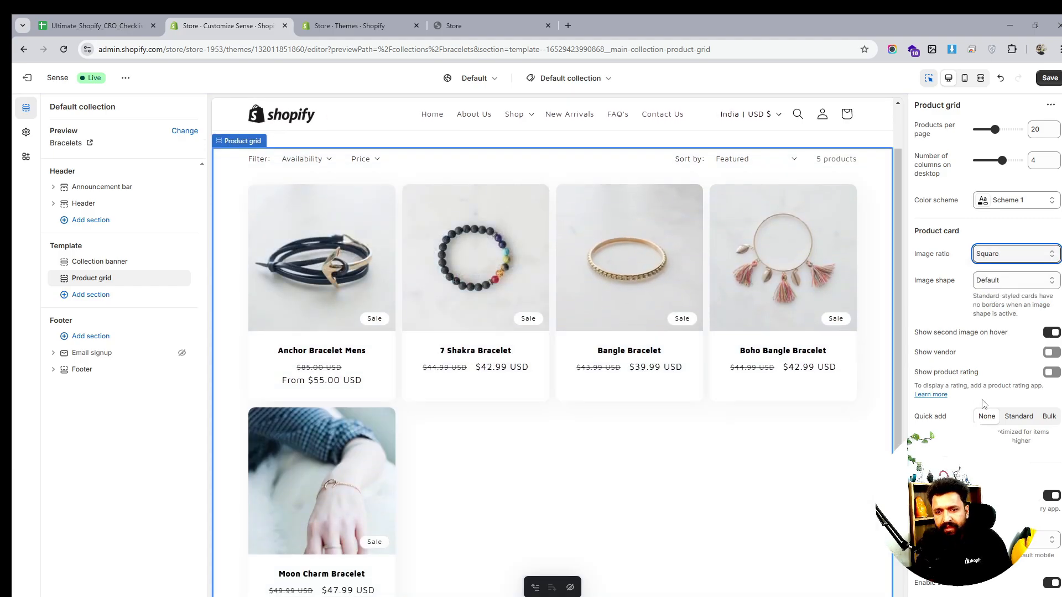
pyautogui.click(1022, 420)
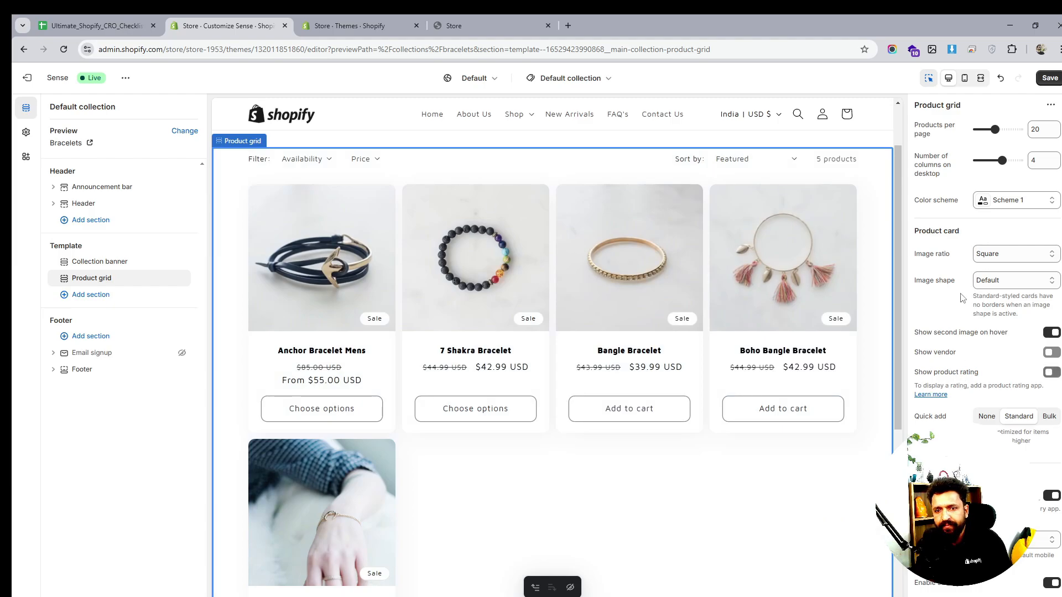
# Try the Vertical and Drawer desktop filter layouts on the product grid, previewing the filter drawer and closing it.
pyautogui.scroll(-2, 999, 387)
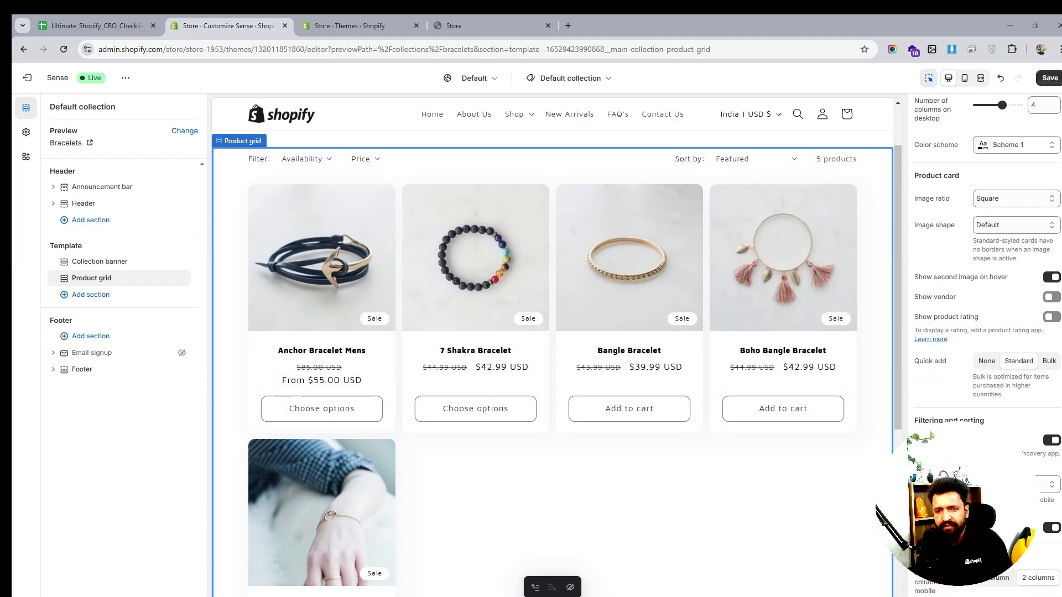
pyautogui.click(998, 430)
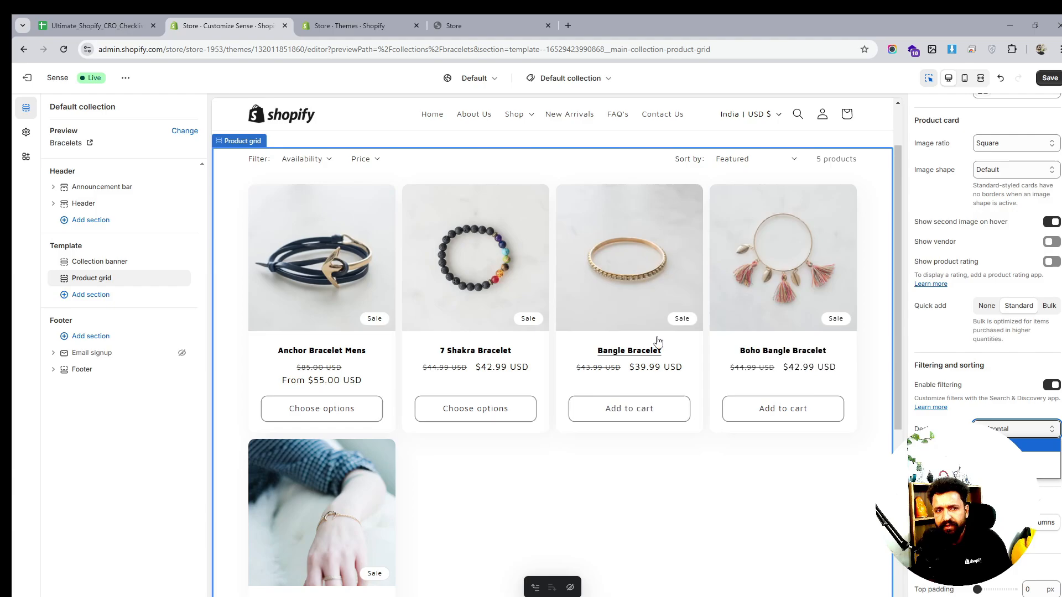
pyautogui.scroll(1, 353, 227)
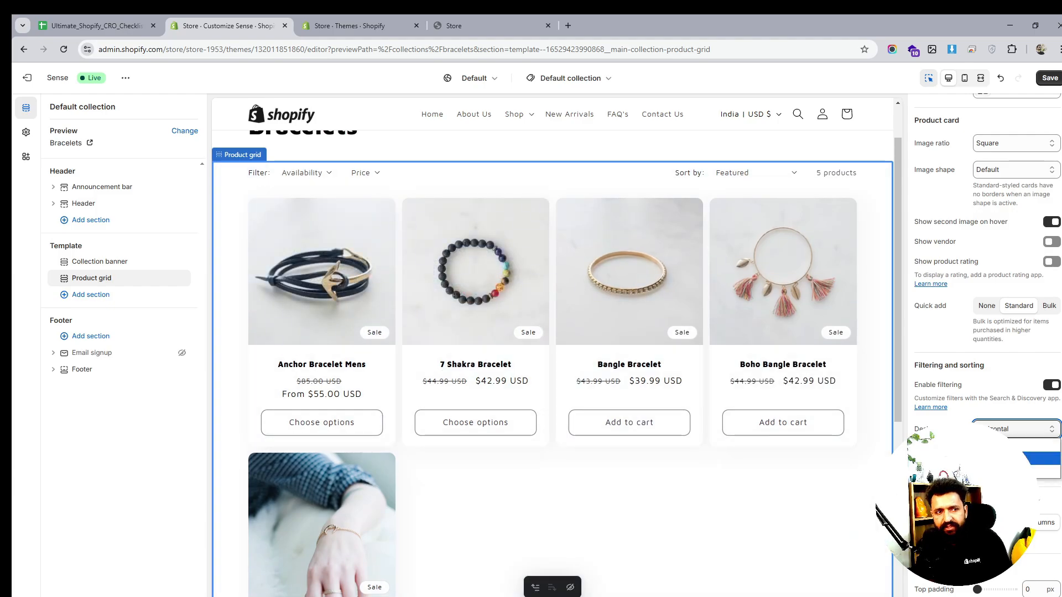
pyautogui.click(1012, 458)
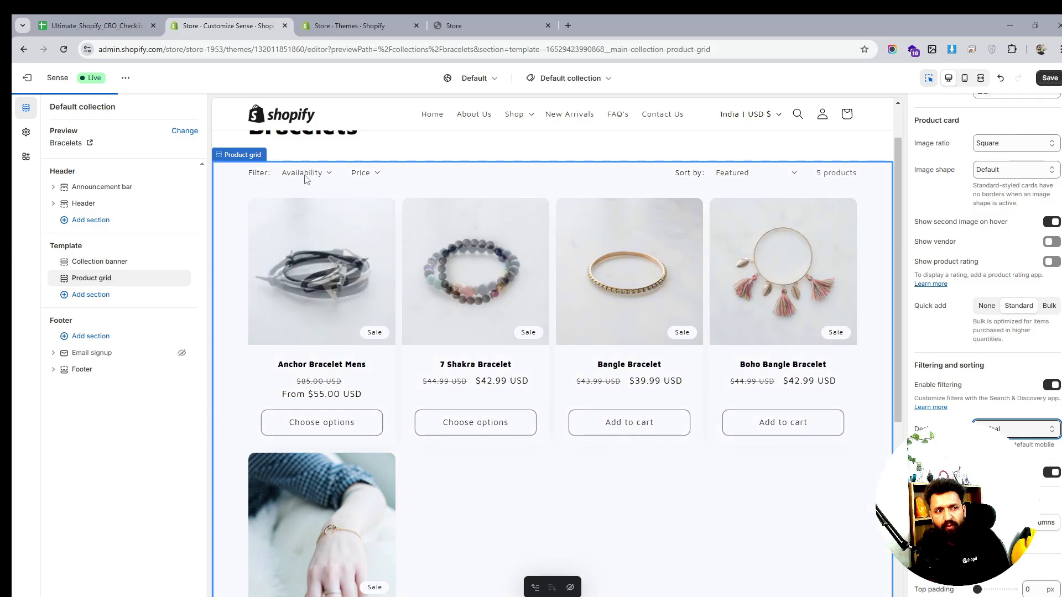
pyautogui.click(1020, 430)
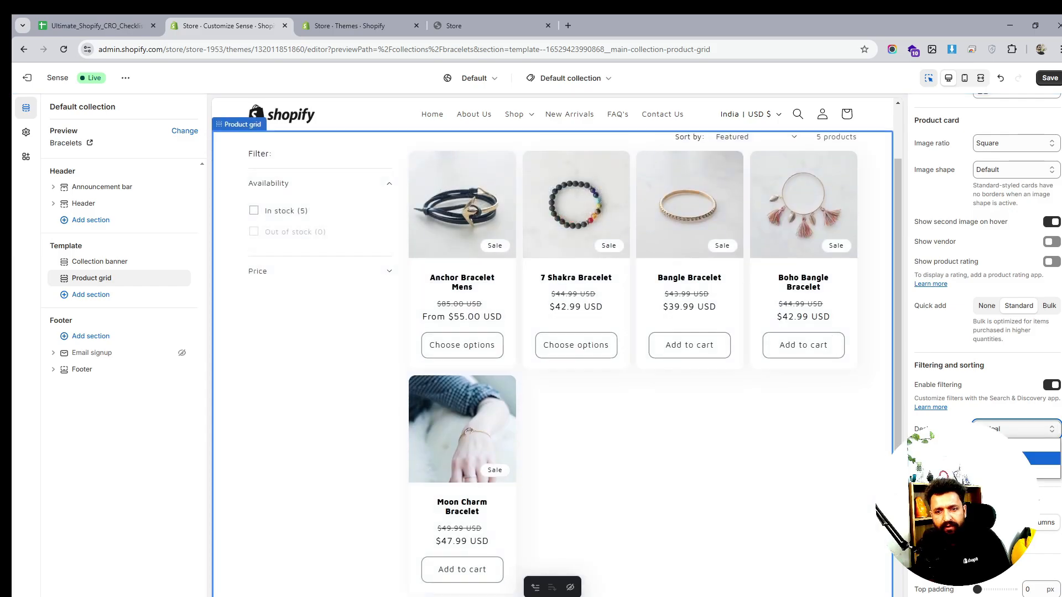
pyautogui.click(1017, 471)
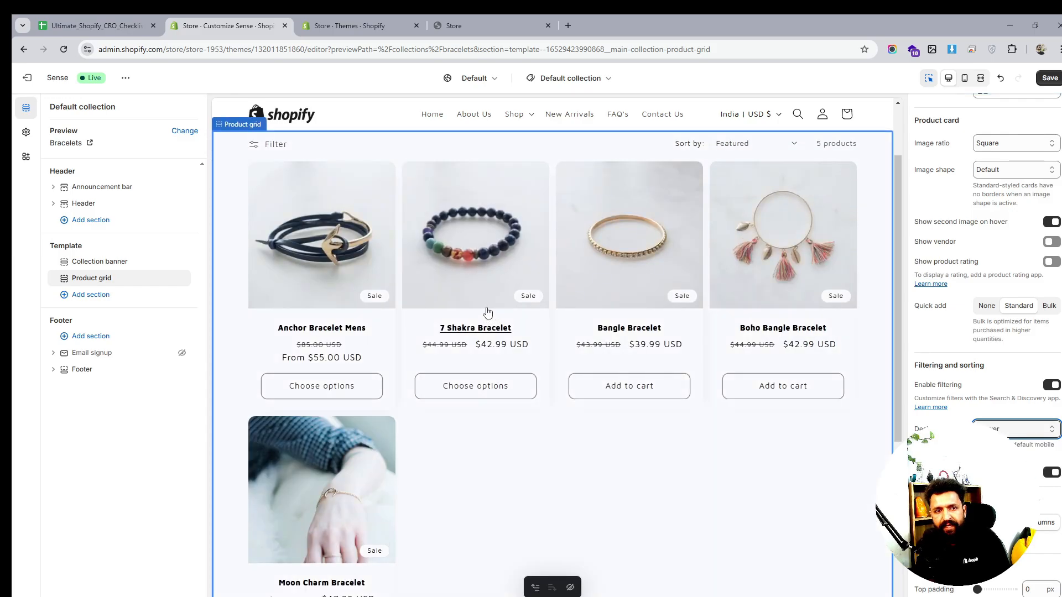
pyautogui.click(255, 145)
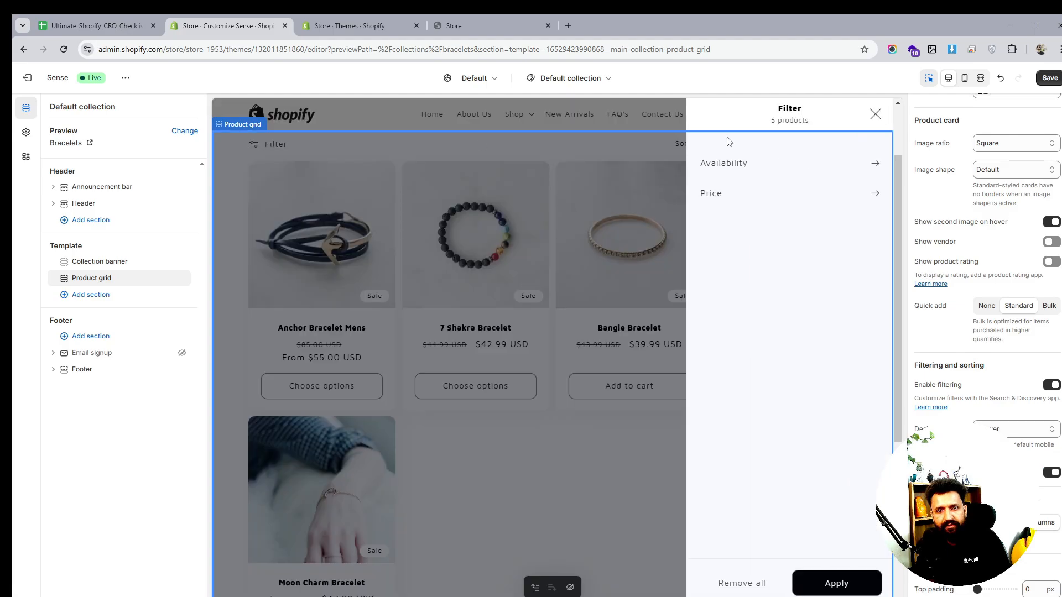
pyautogui.click(872, 118)
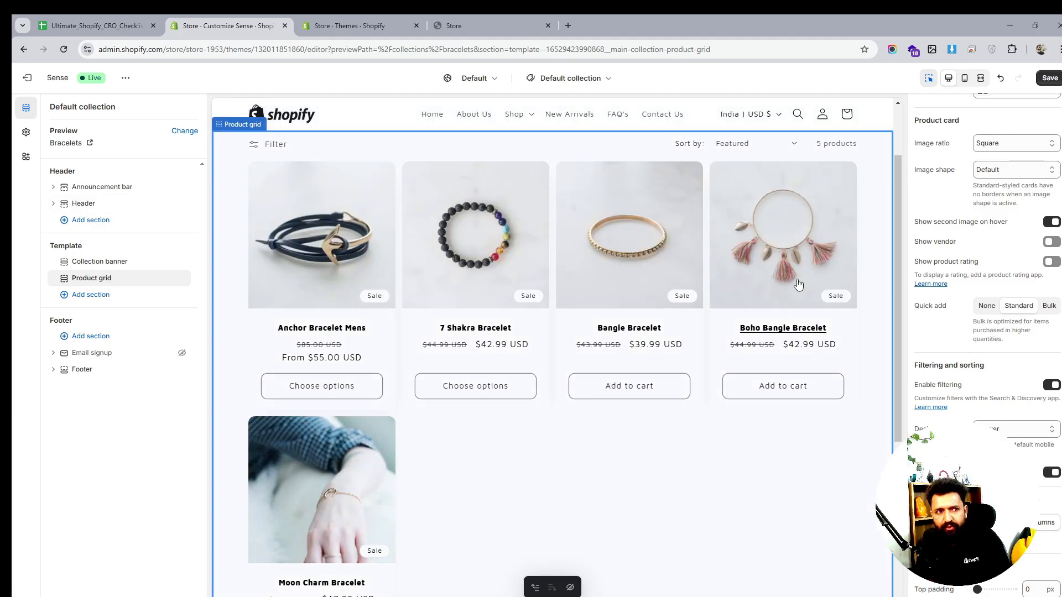
# Set the product grid's desktop filter layout to Horizontal.
pyautogui.click(1017, 430)
pyautogui.click(1043, 459)
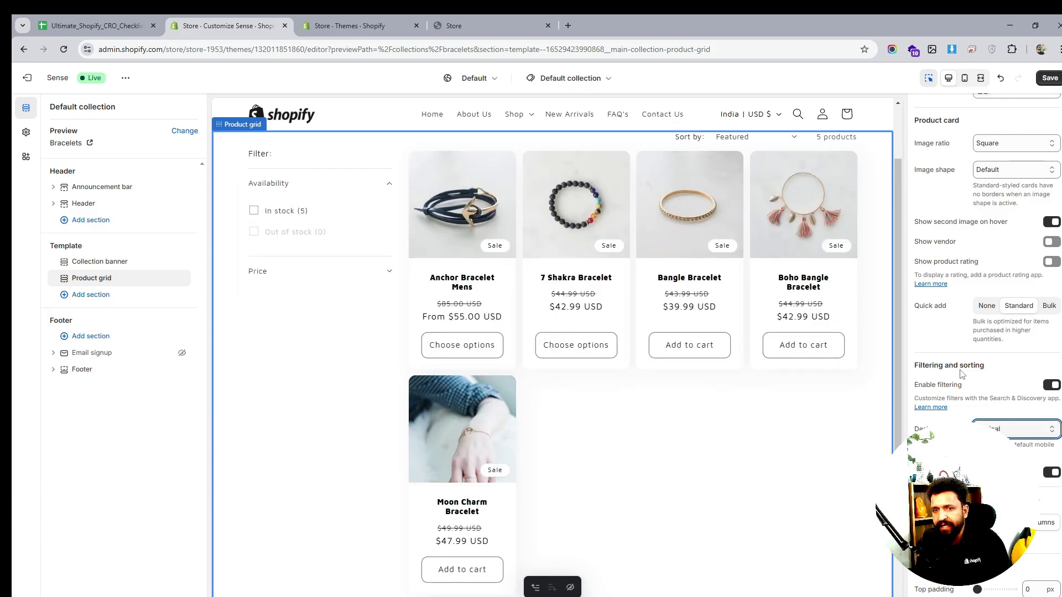
pyautogui.click(1011, 431)
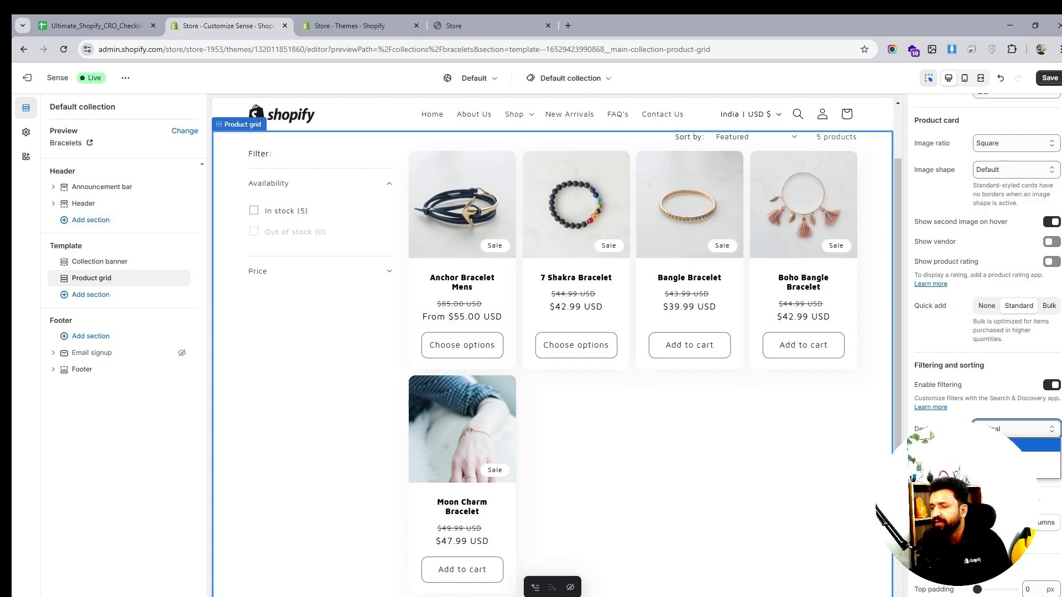
pyautogui.click(1008, 445)
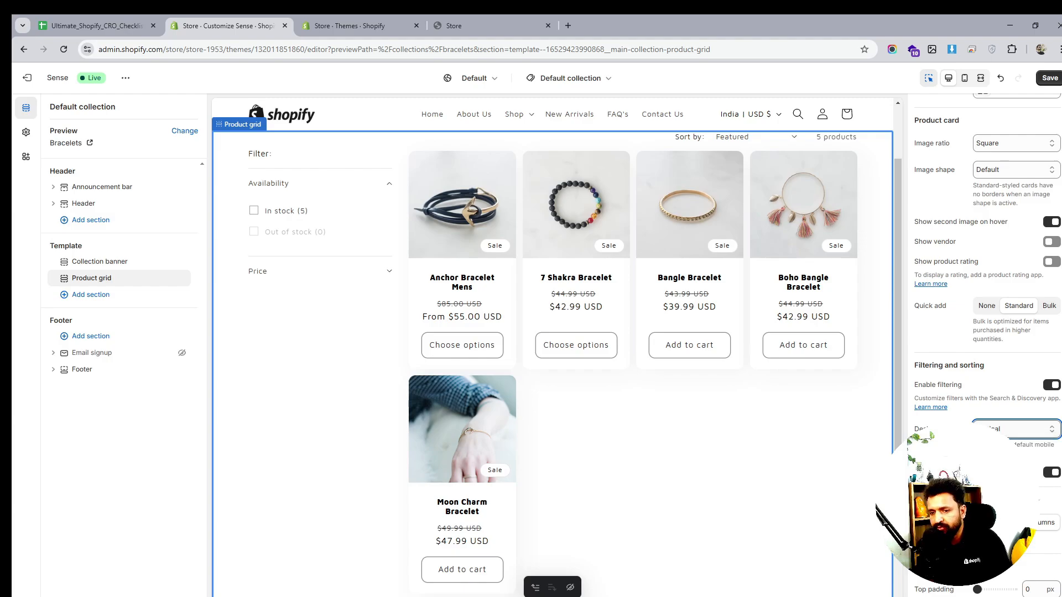
# Try 16 products per page on the product grid and restore the setting to 20.
pyautogui.scroll(2, 983, 420)
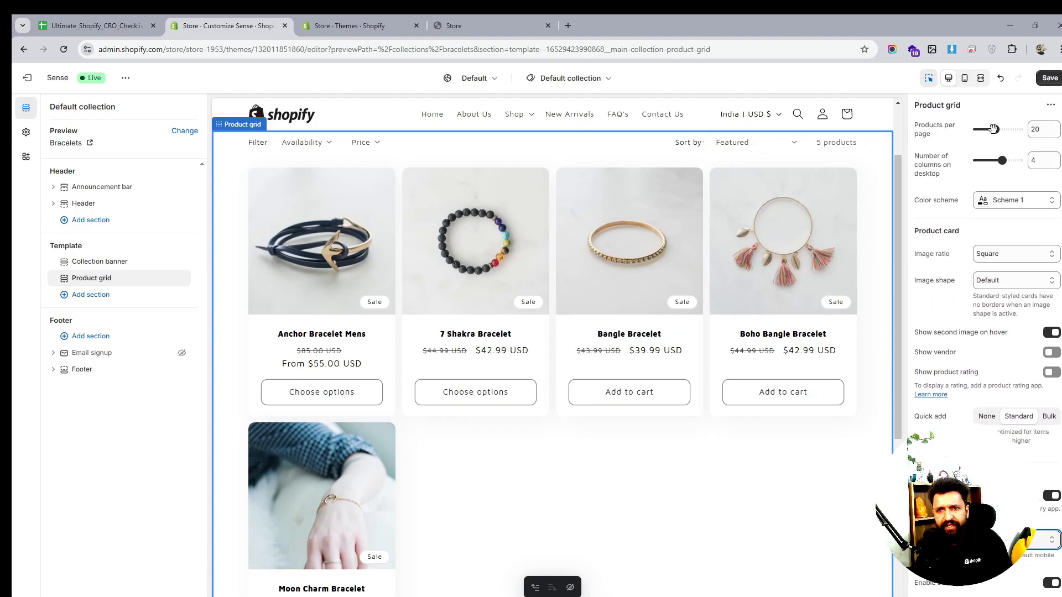
pyautogui.click(994, 129)
pyautogui.moveTo(993, 129); pyautogui.dragTo(989, 128)
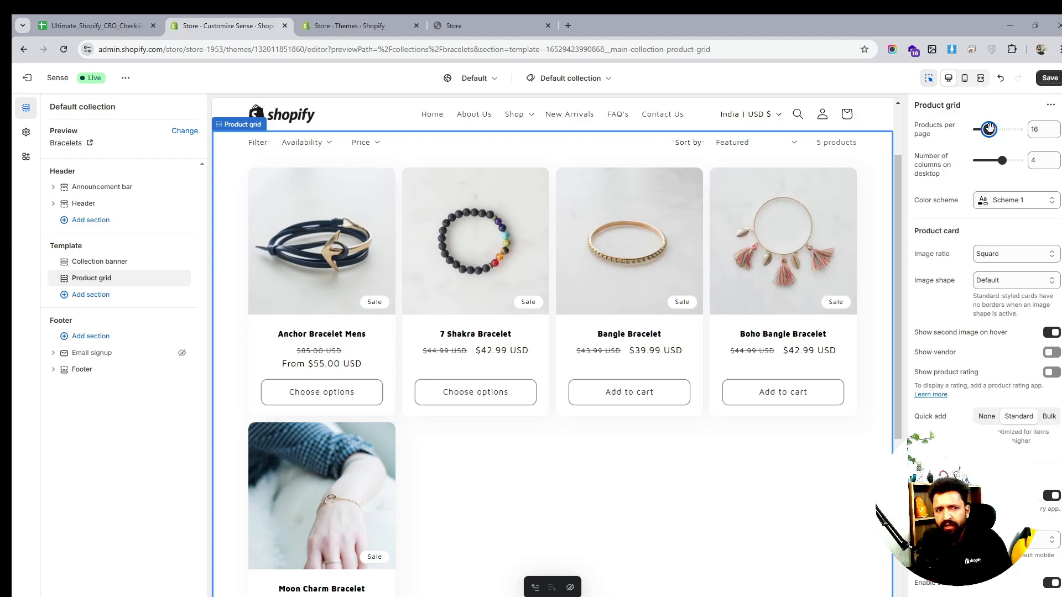
pyautogui.moveTo(989, 128); pyautogui.dragTo(994, 130)
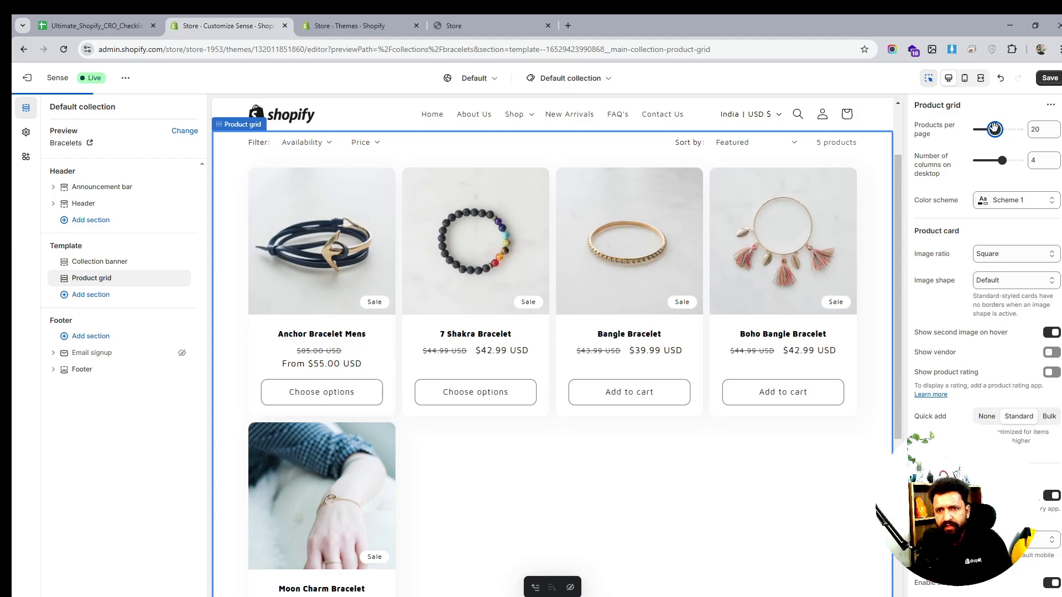
# Try 5 desktop columns on the product grid and return to 4.
pyautogui.click(1002, 160)
pyautogui.moveTo(1002, 160); pyautogui.dragTo(1010, 160)
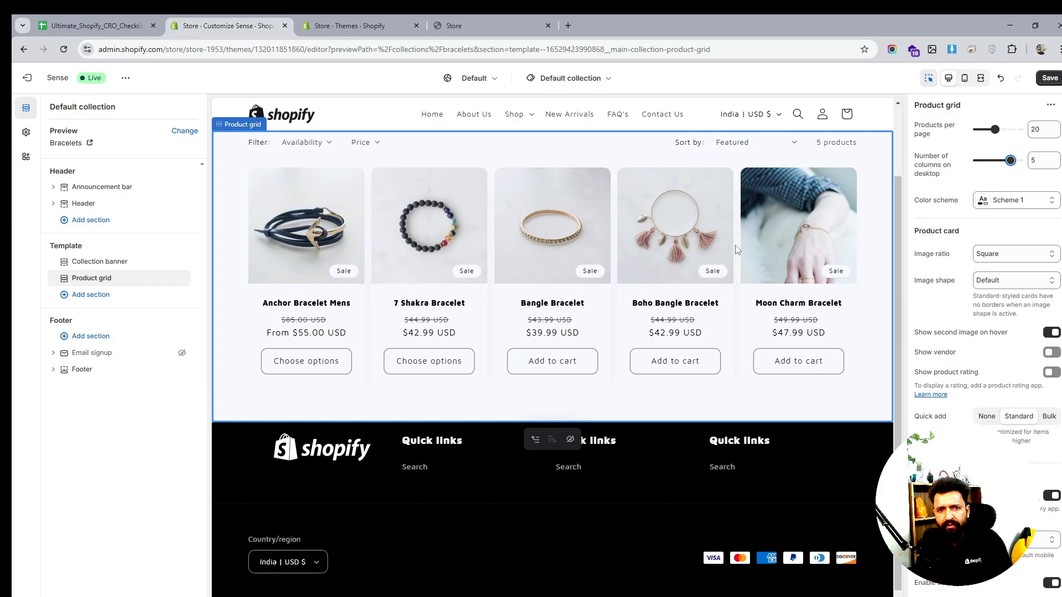
pyautogui.moveTo(1010, 159); pyautogui.dragTo(1002, 160)
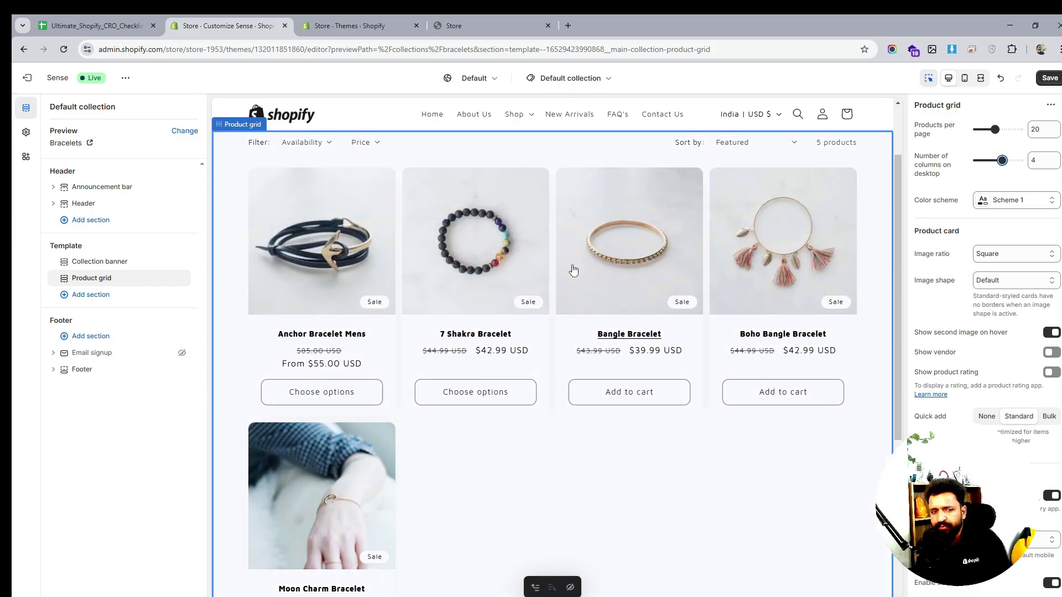
# Review the remaining product grid settings and the Bracelets collection preview from the banner down to the footer.
pyautogui.scroll(-1, 568, 268)
pyautogui.scroll(2, 498, 302)
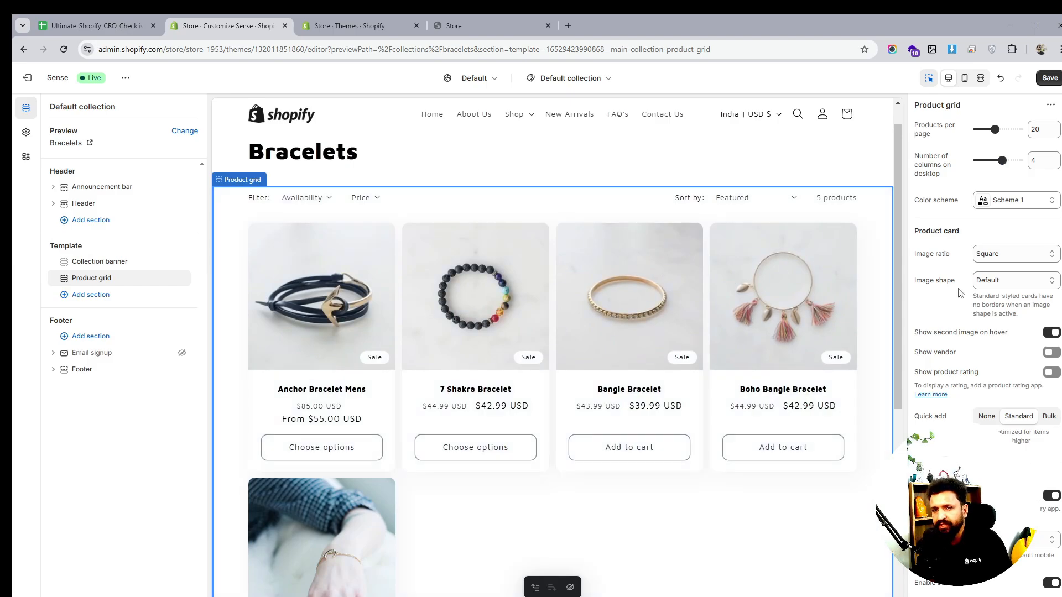
pyautogui.scroll(-4, 938, 300)
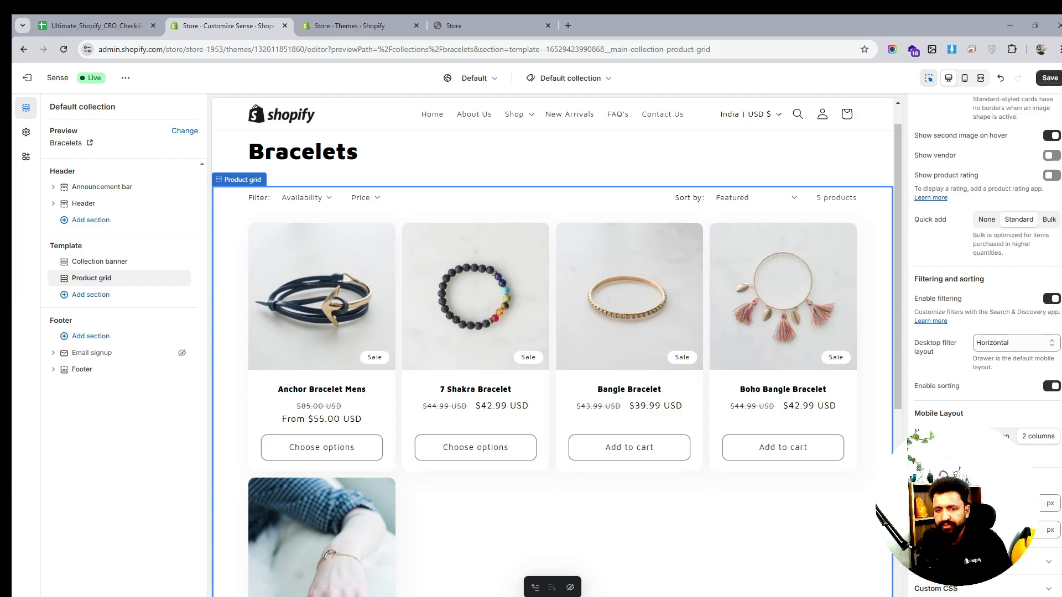
pyautogui.scroll(-5, 711, 426)
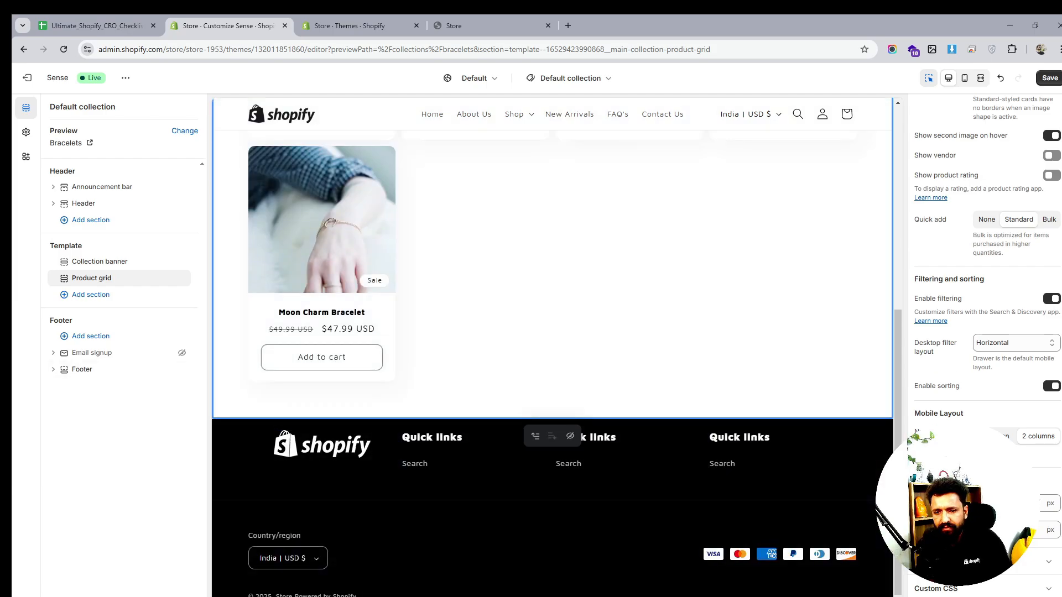
pyautogui.scroll(5, 774, 429)
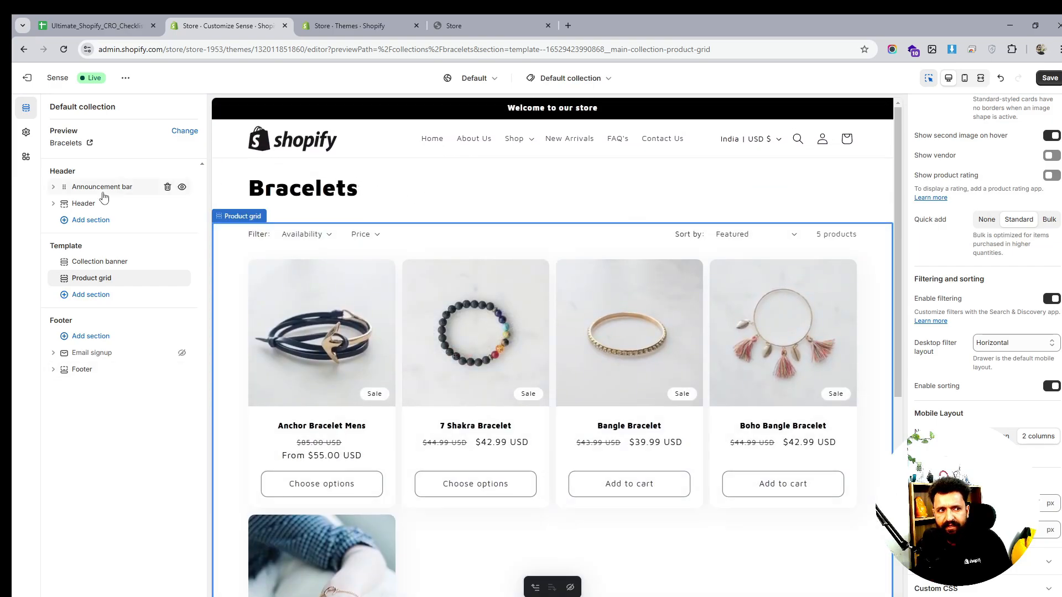
# Try color schemes 2 and 3 on the Collection banner, restore Scheme 1, and save the template.
pyautogui.click(97, 266)
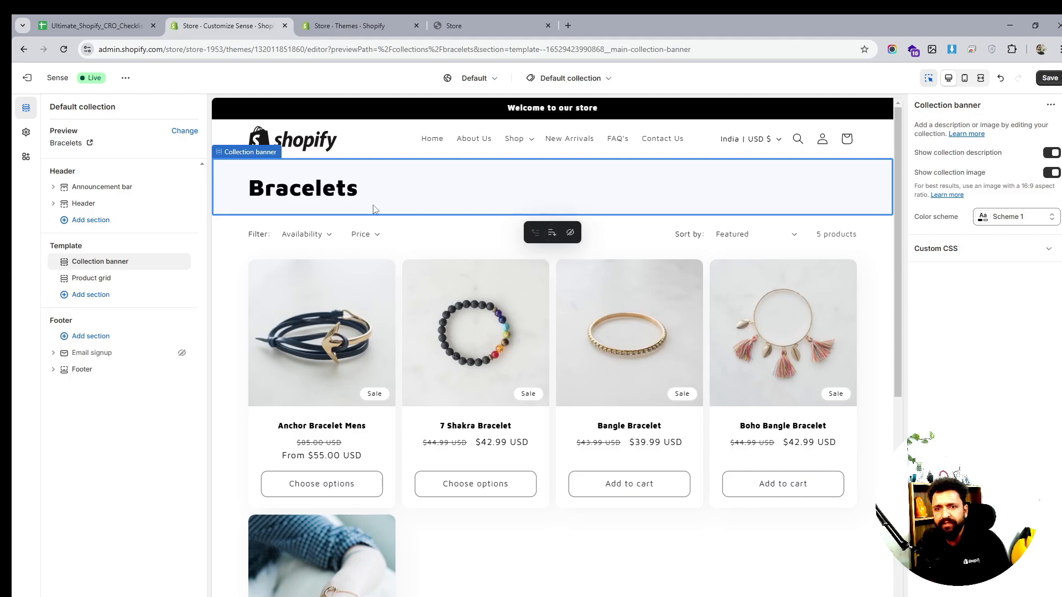
pyautogui.click(975, 217)
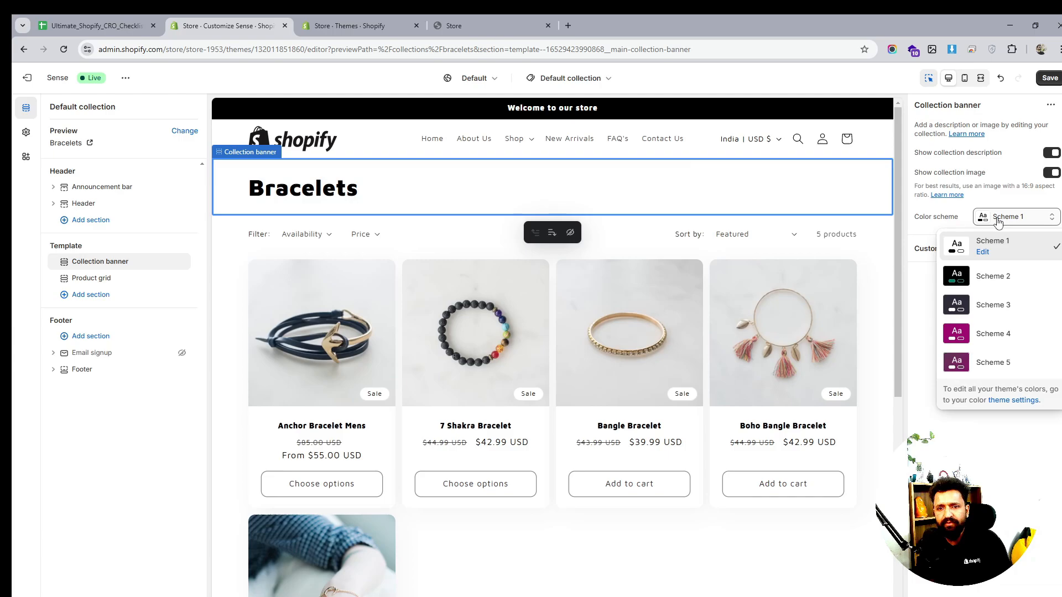
pyautogui.click(984, 277)
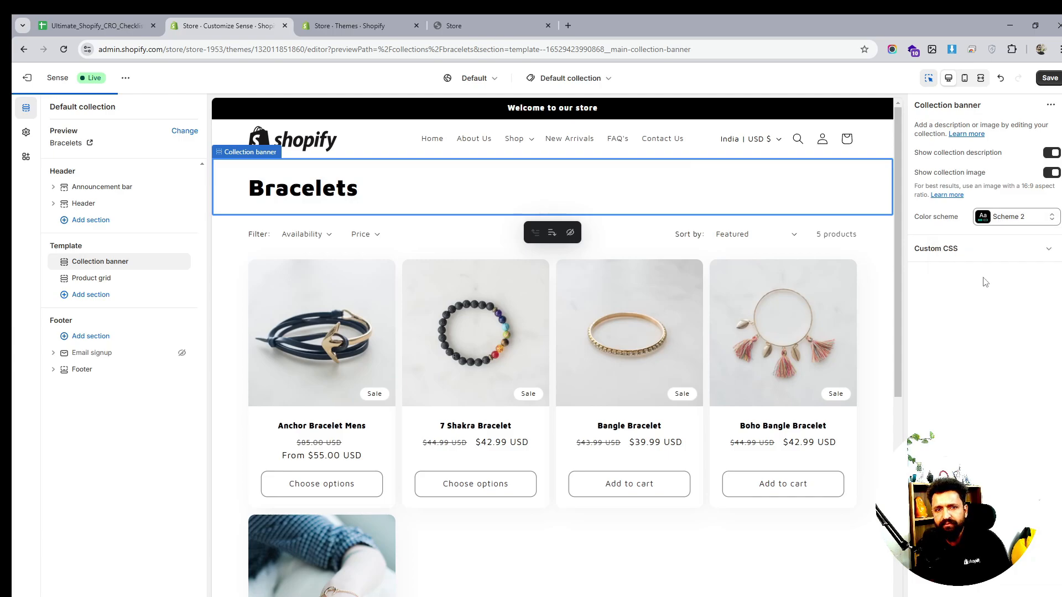
pyautogui.click(1036, 220)
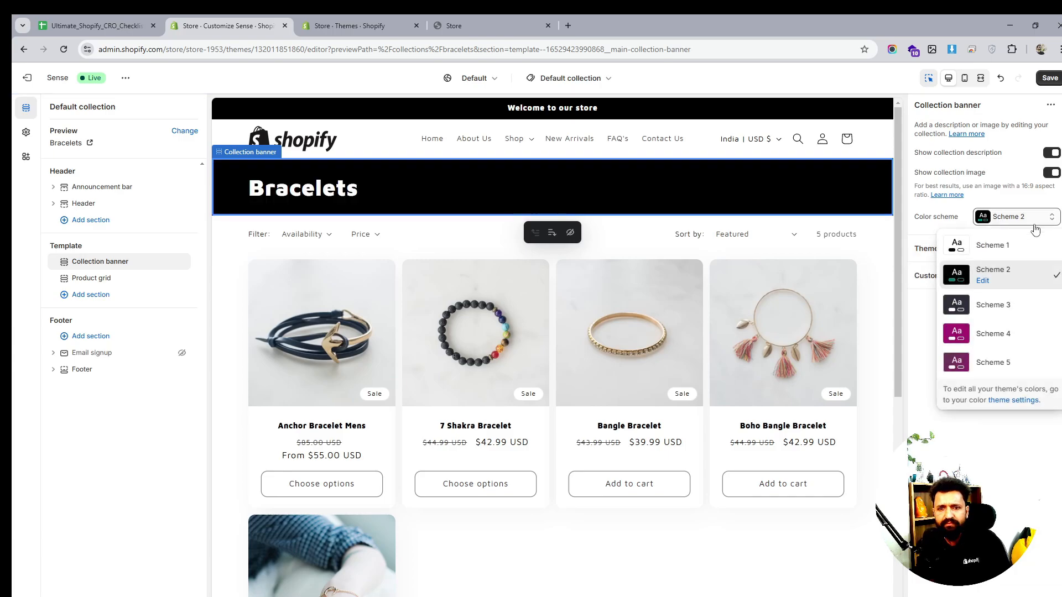
pyautogui.click(1005, 308)
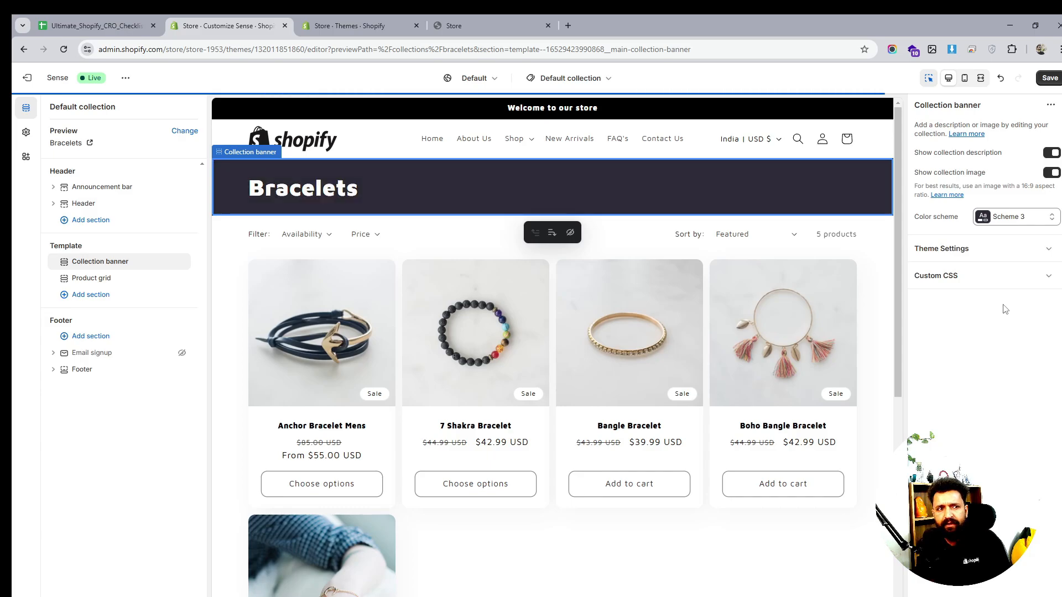
pyautogui.click(1005, 224)
pyautogui.click(1029, 240)
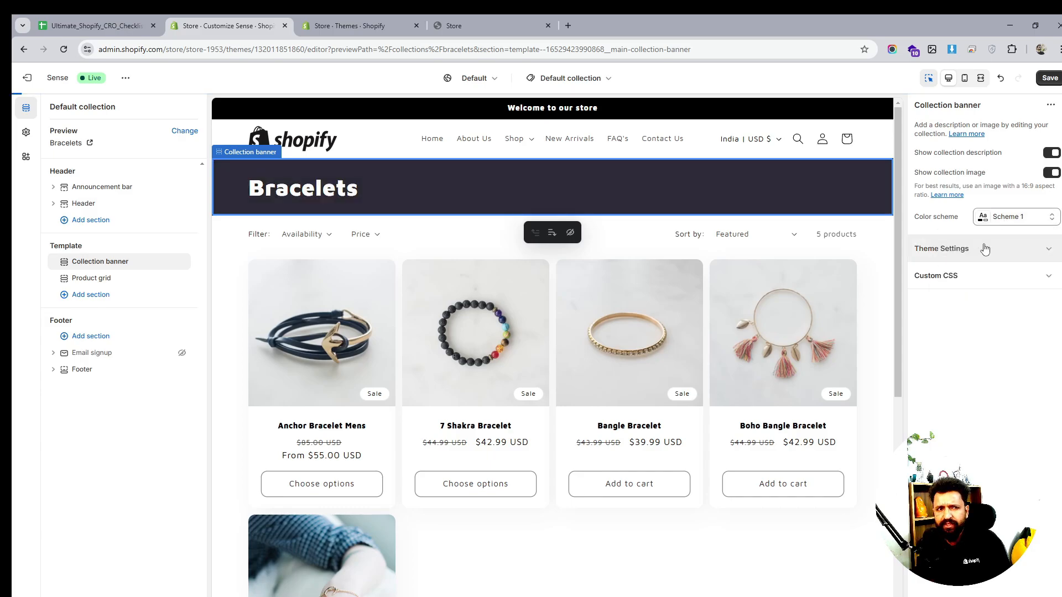
pyautogui.click(1050, 78)
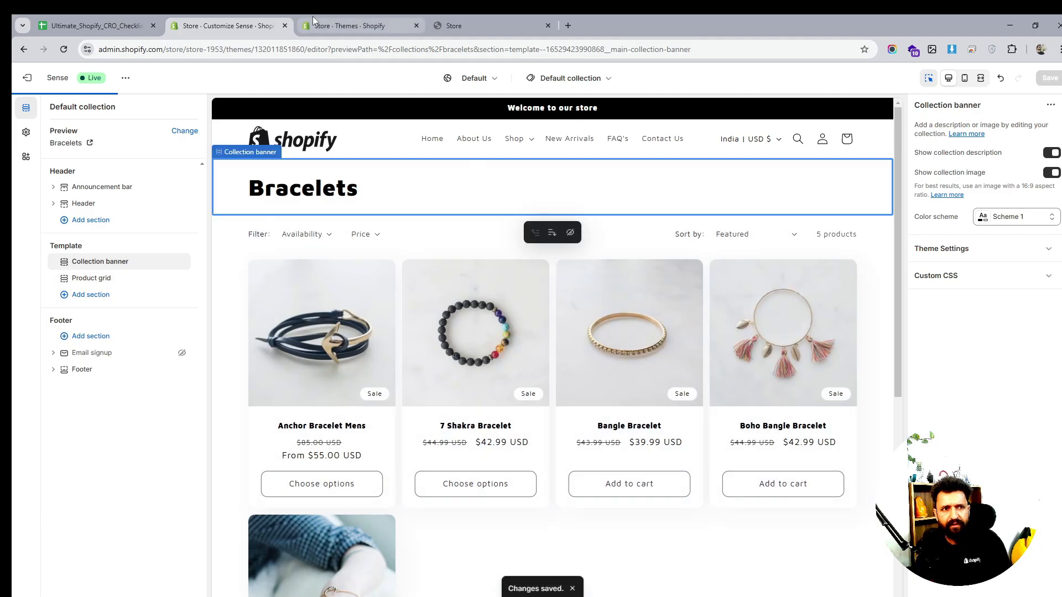
# Switch to the live storefront and expand the Shop menu to examine its submenu entries.
pyautogui.click(460, 16)
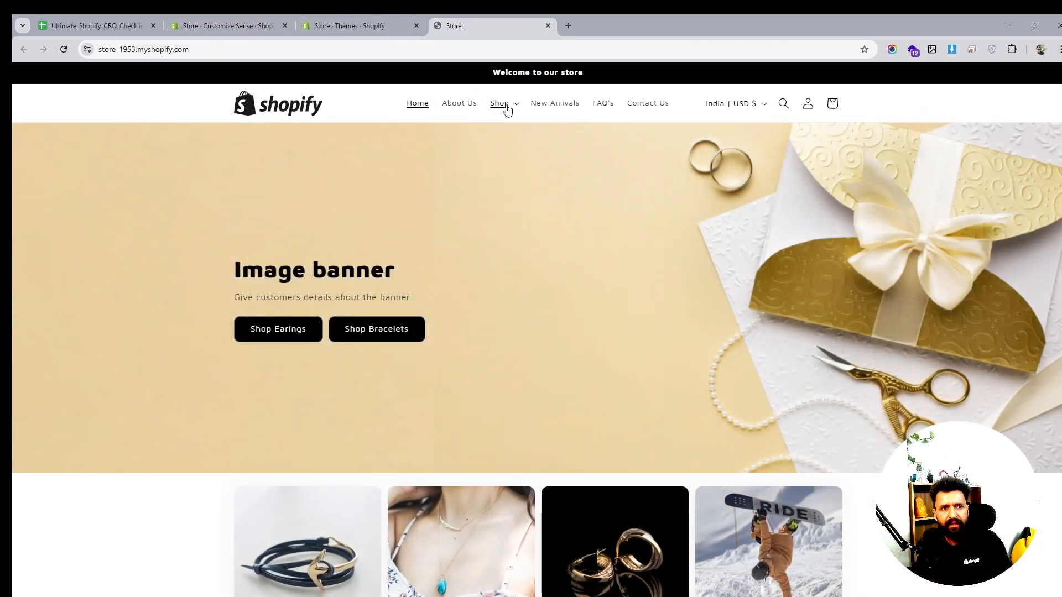
pyautogui.click(504, 104)
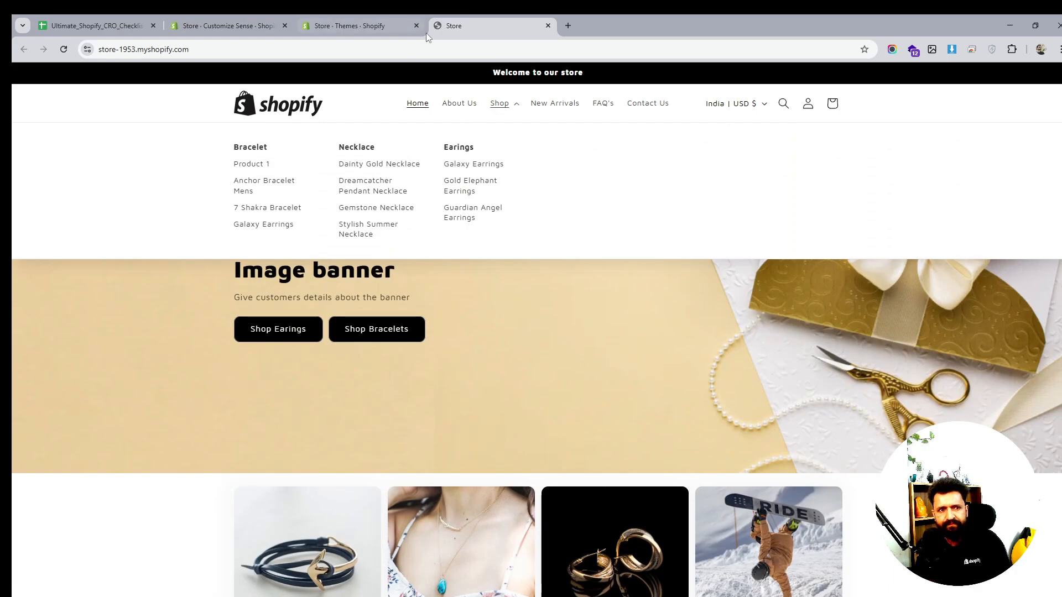
# Return to the Shopify admin and open the Main Menu from the store's navigation menus.
pyautogui.click(326, 25)
pyautogui.click(217, 21)
pyautogui.click(338, 25)
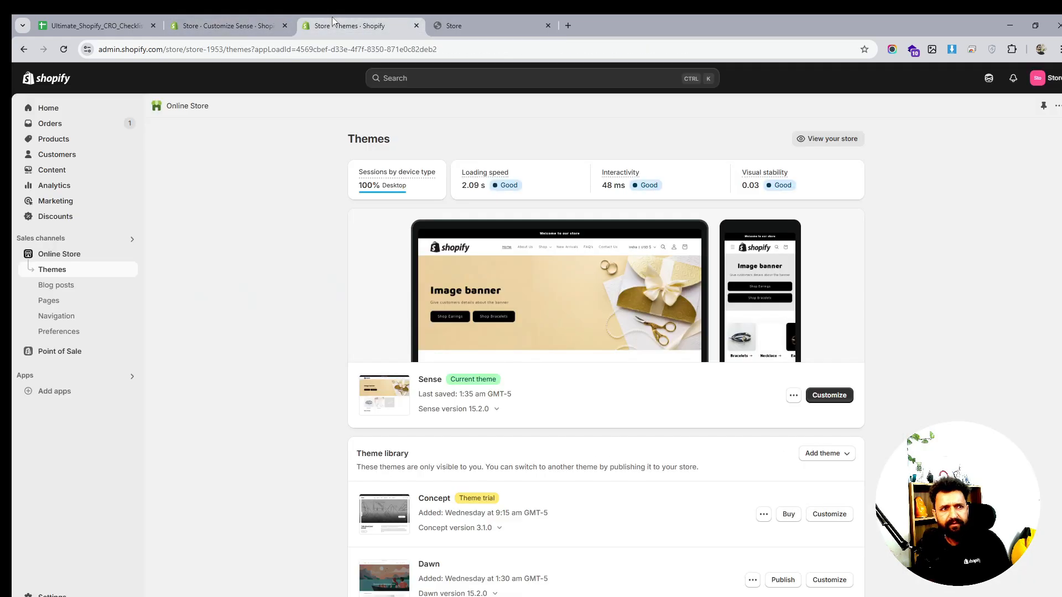
pyautogui.click(54, 318)
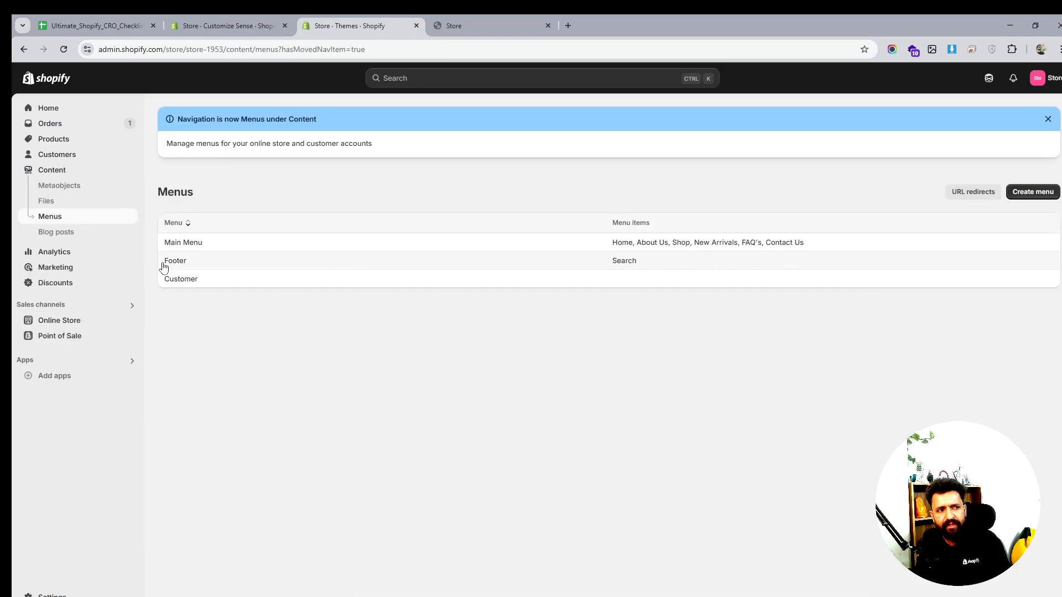
pyautogui.click(175, 243)
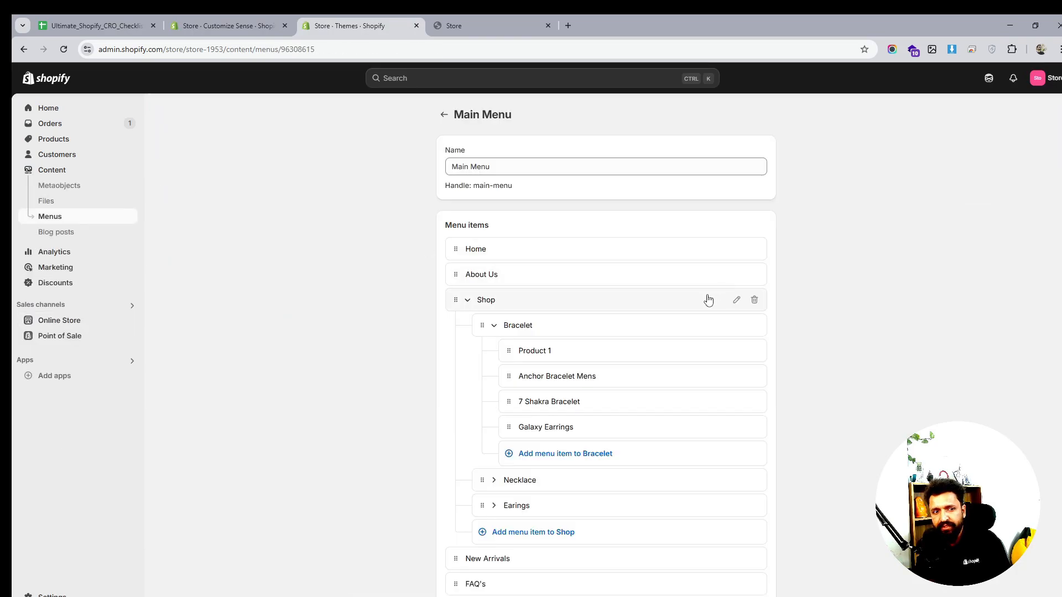
# Link the Bracelet item under Shop to the Bracelets collection.
pyautogui.click(736, 325)
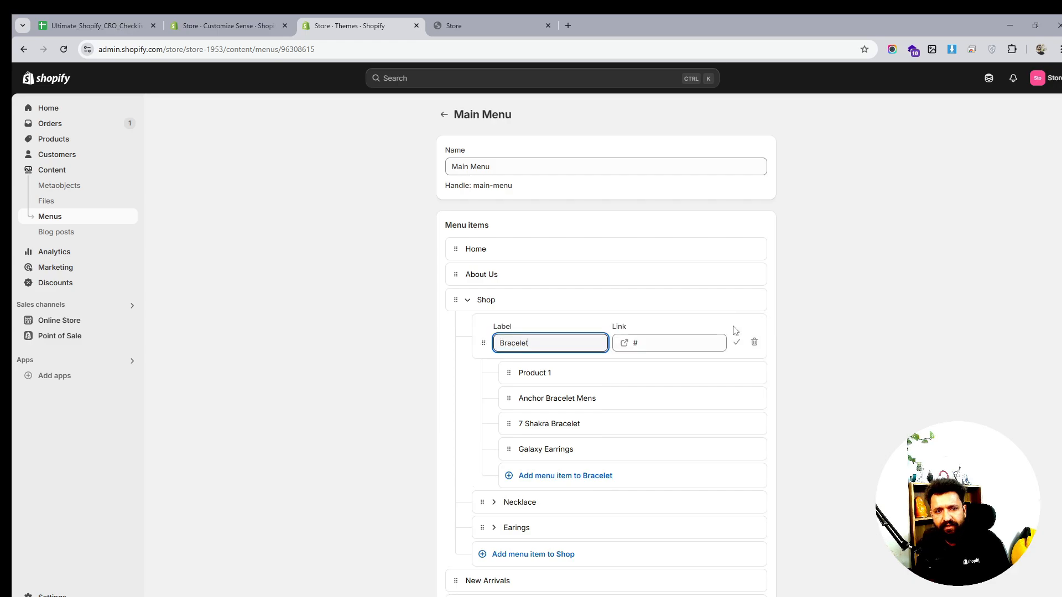
pyautogui.click(694, 341)
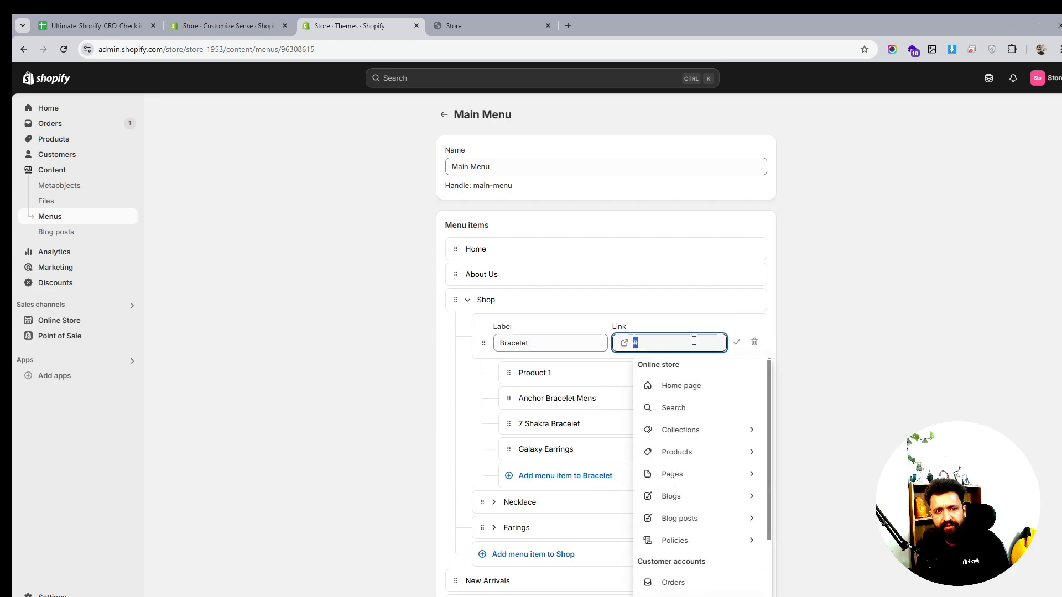
pyautogui.click(685, 435)
pyautogui.click(690, 411)
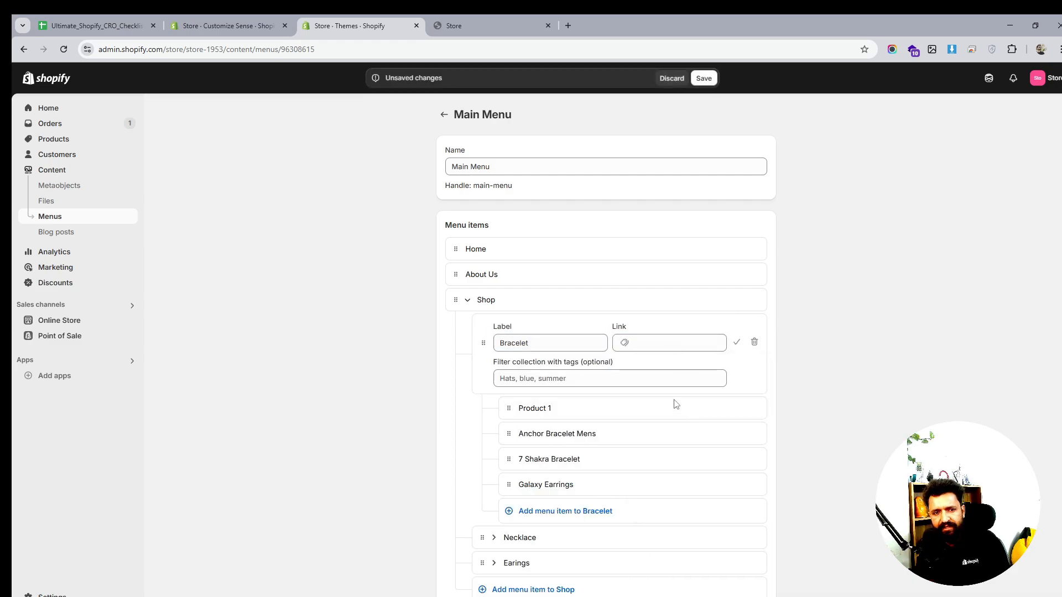
pyautogui.click(736, 343)
# Link the Necklace item under Shop to the Necklace collection.
pyautogui.scroll(-1, 796, 356)
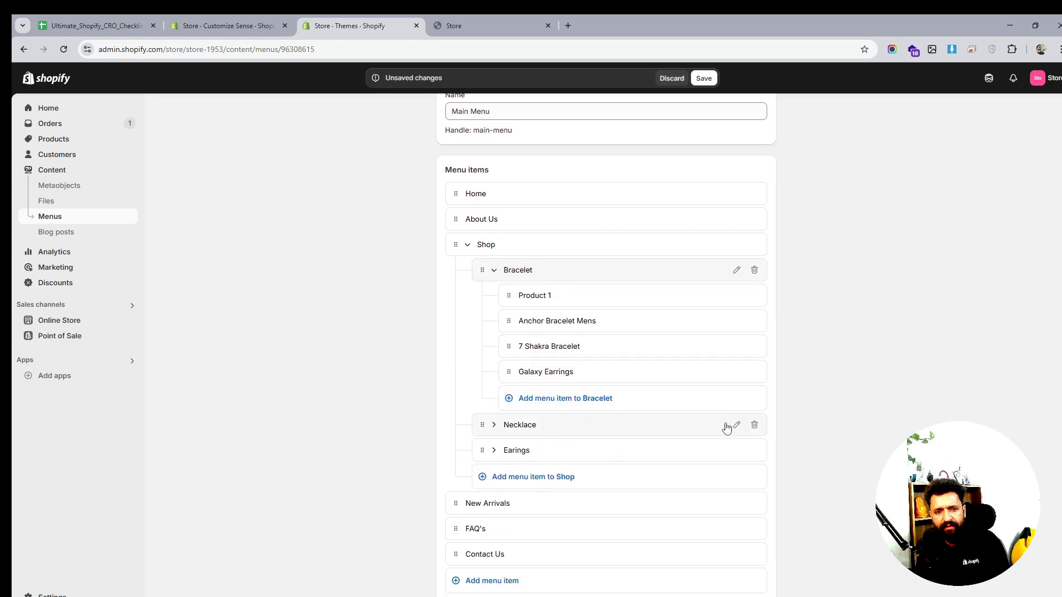
pyautogui.click(736, 425)
pyautogui.click(680, 440)
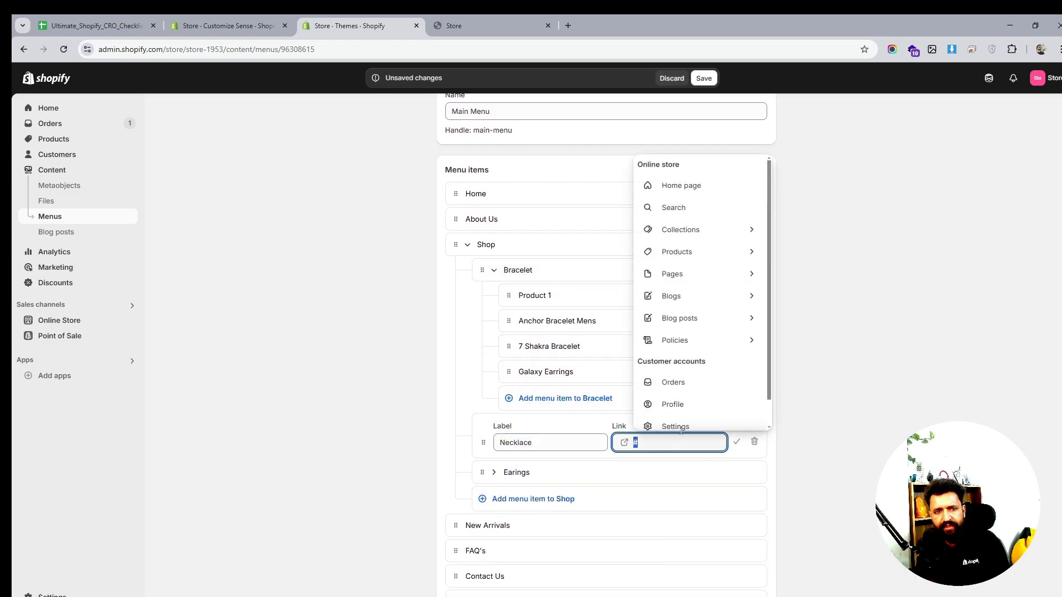
pyautogui.click(714, 230)
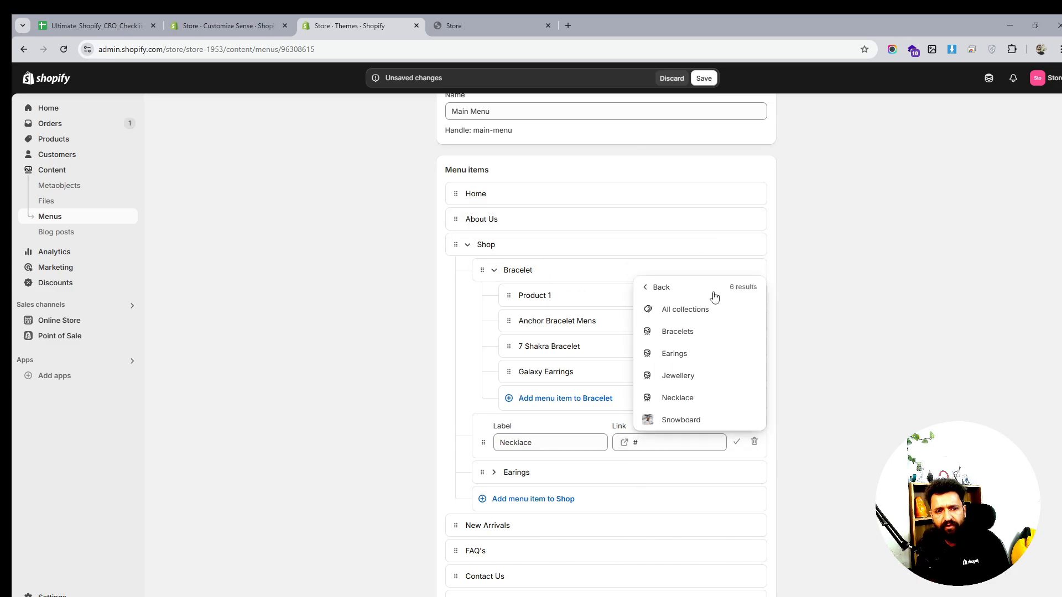
pyautogui.click(691, 399)
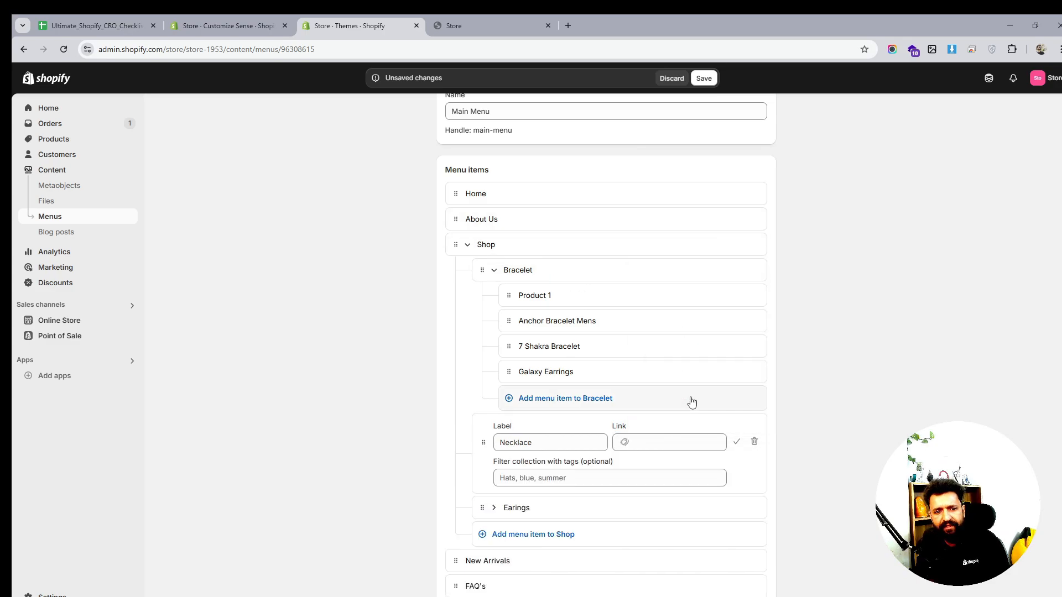
pyautogui.click(736, 442)
# Link the Earings item under Shop to the Earings collection.
pyautogui.scroll(-1, 766, 387)
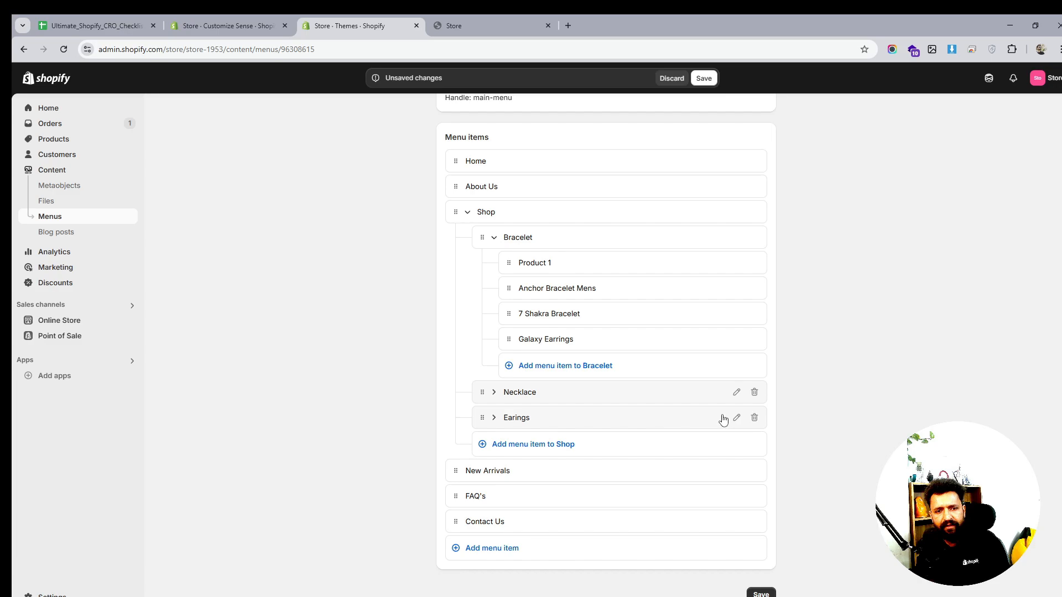
pyautogui.click(736, 417)
pyautogui.click(672, 436)
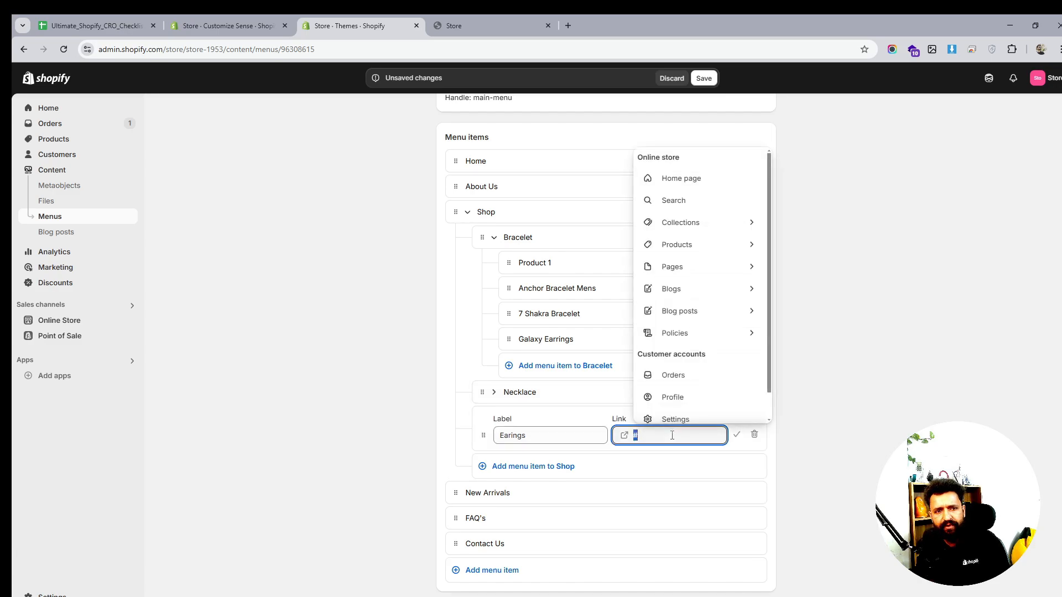
pyautogui.click(690, 245)
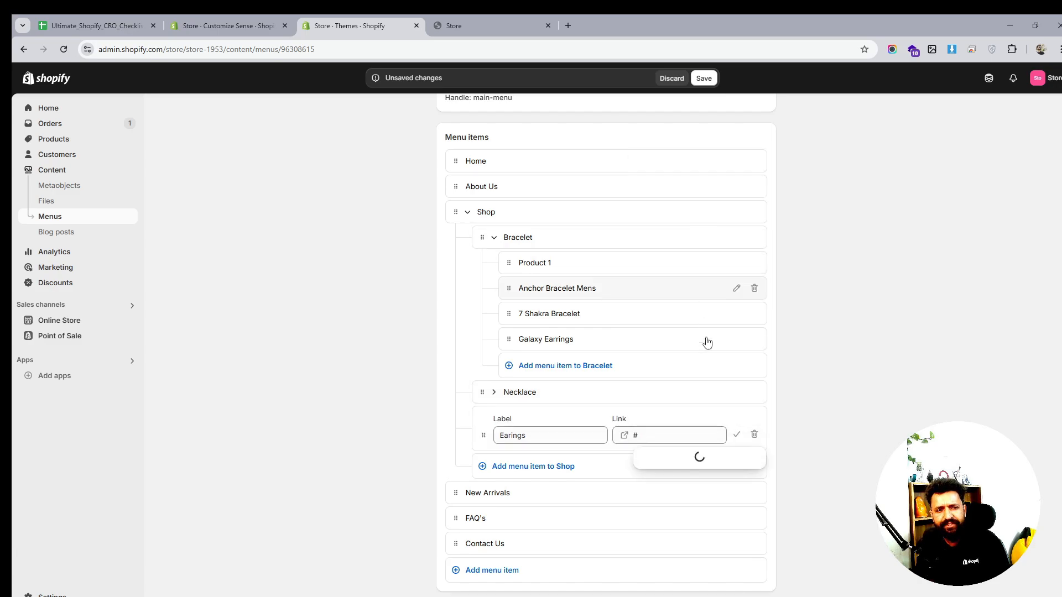
pyautogui.click(691, 525)
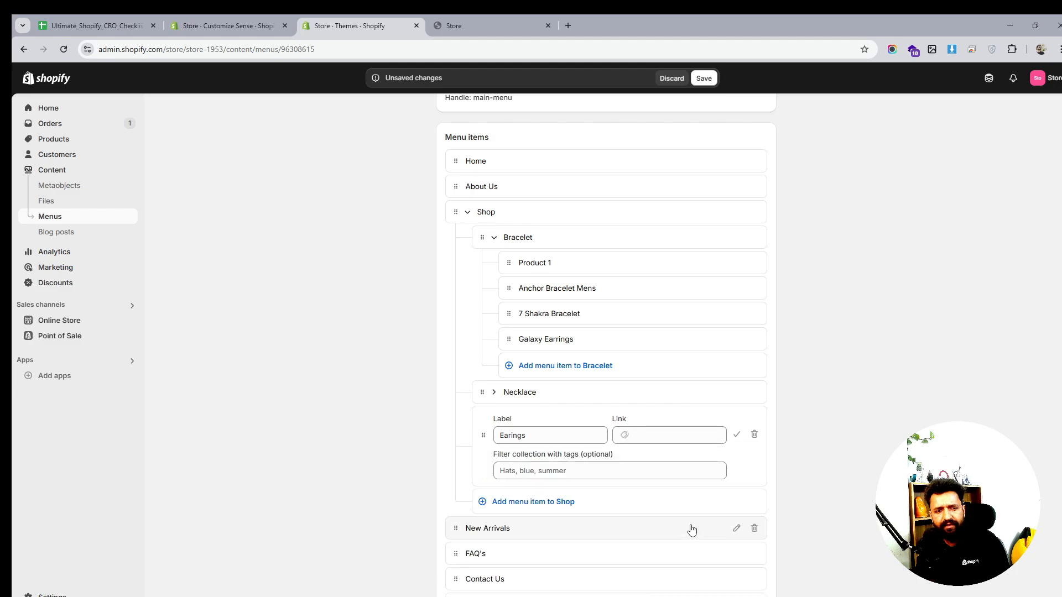
# Correct the Earings menu item's label to Earrings and save the Main Menu.
pyautogui.click(512, 436)
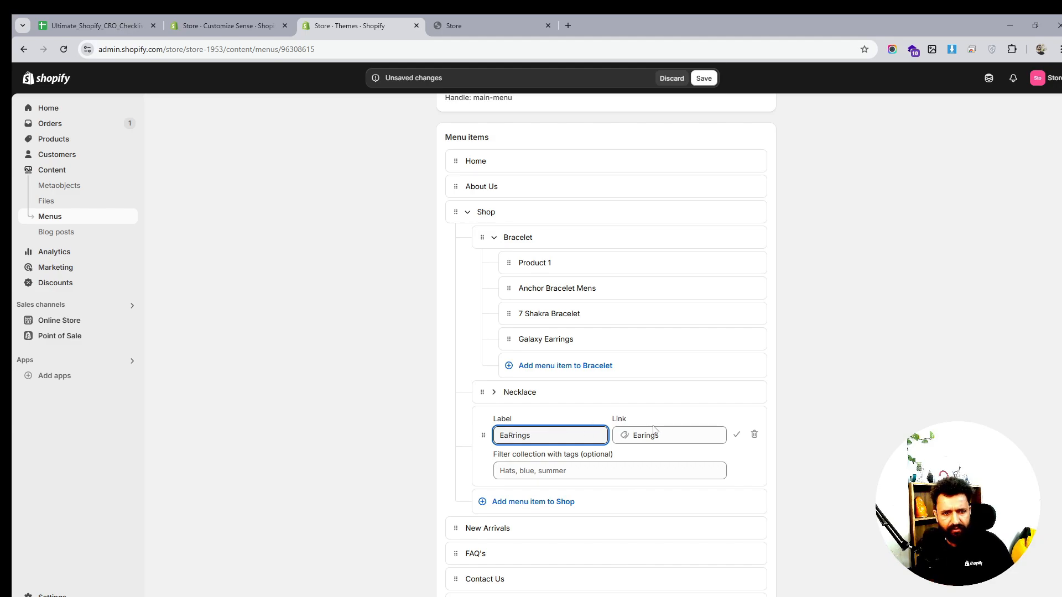
pyautogui.press('BackSpace')
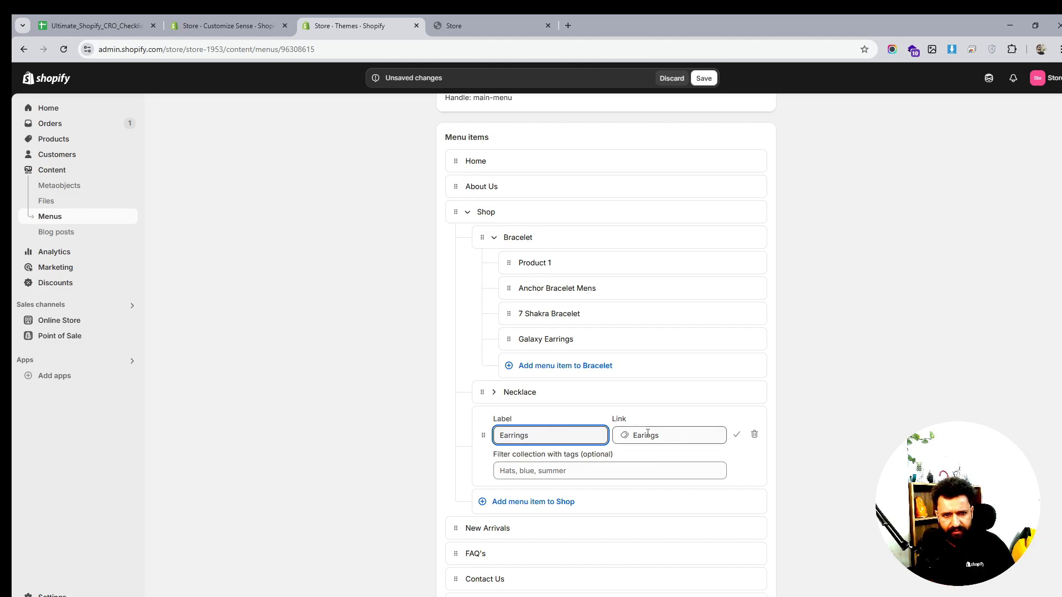
pyautogui.click(737, 434)
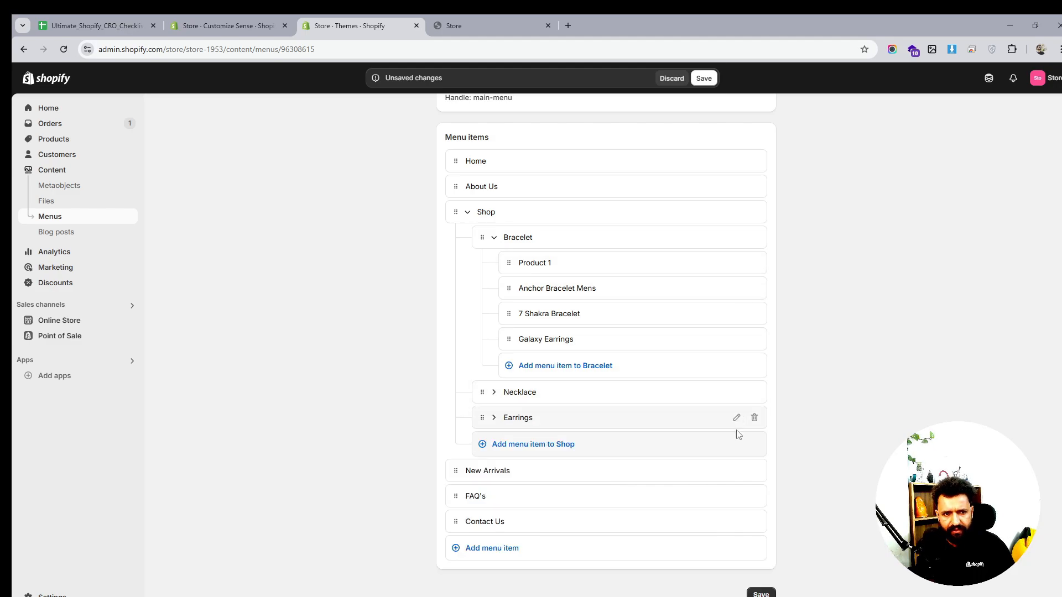
pyautogui.click(757, 592)
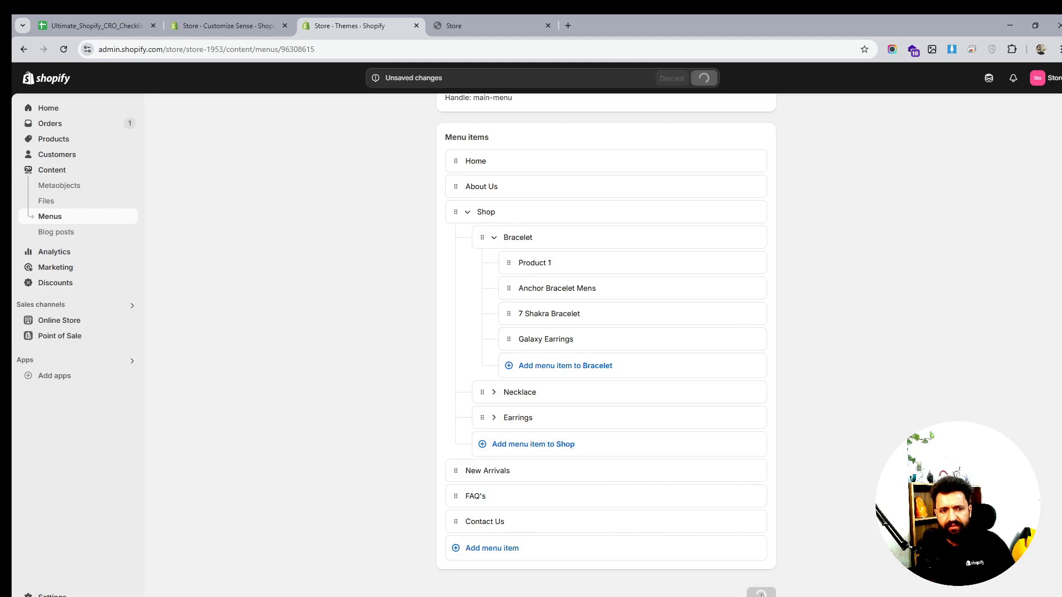
# Reload the live storefront and expand its Shop menu to check the updated submenu entries.
pyautogui.click(471, 22)
pyautogui.click(64, 49)
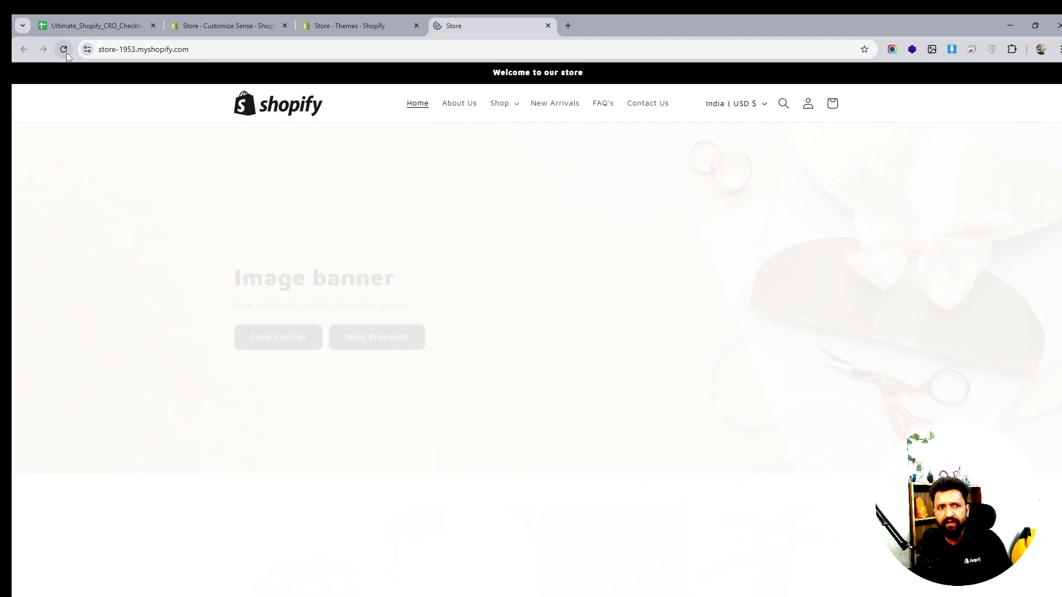
pyautogui.click(490, 101)
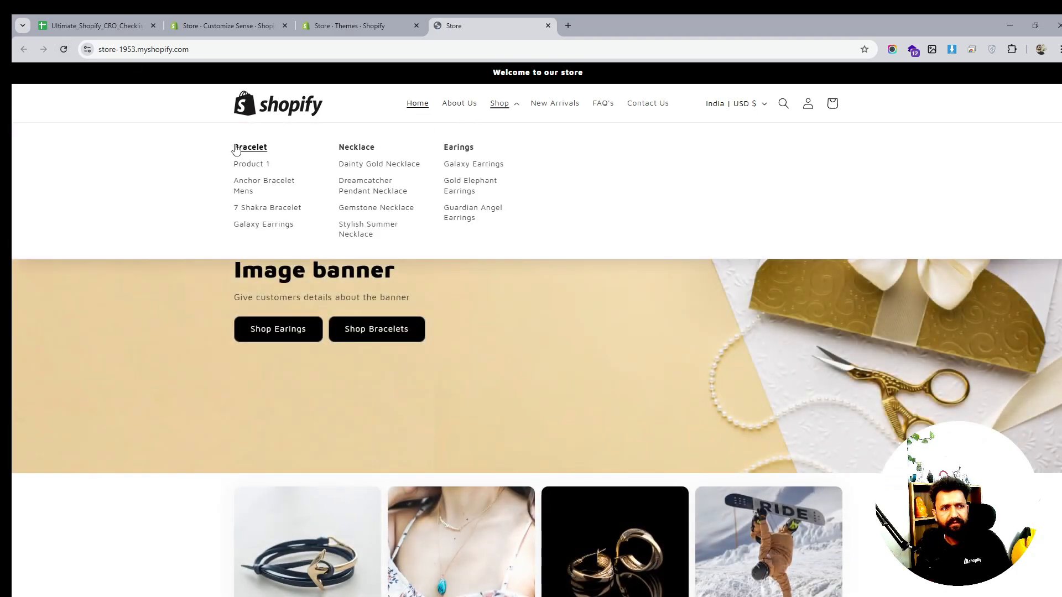
pyautogui.click(63, 49)
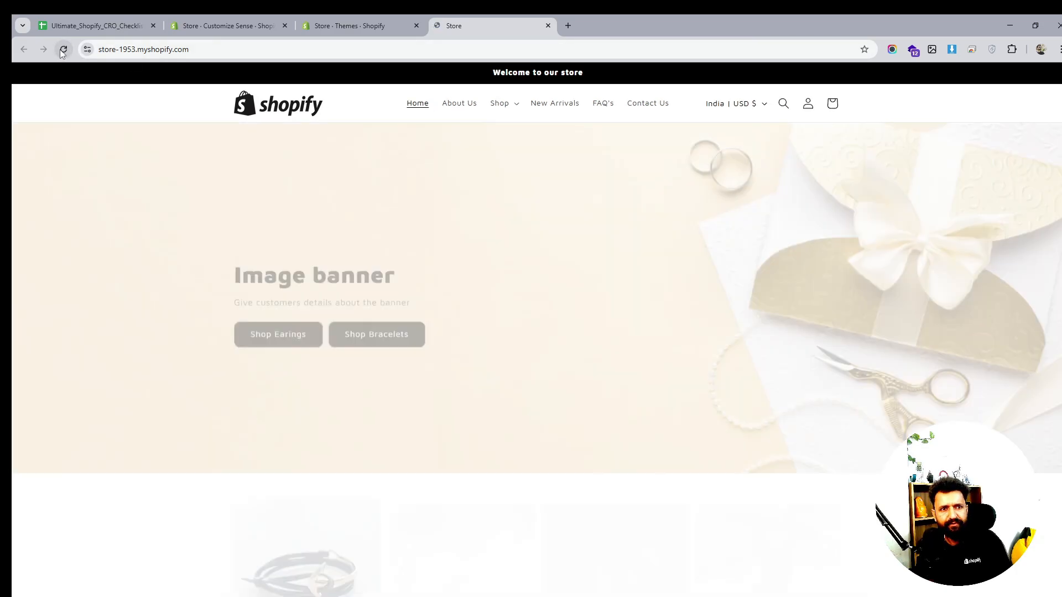
pyautogui.click(518, 105)
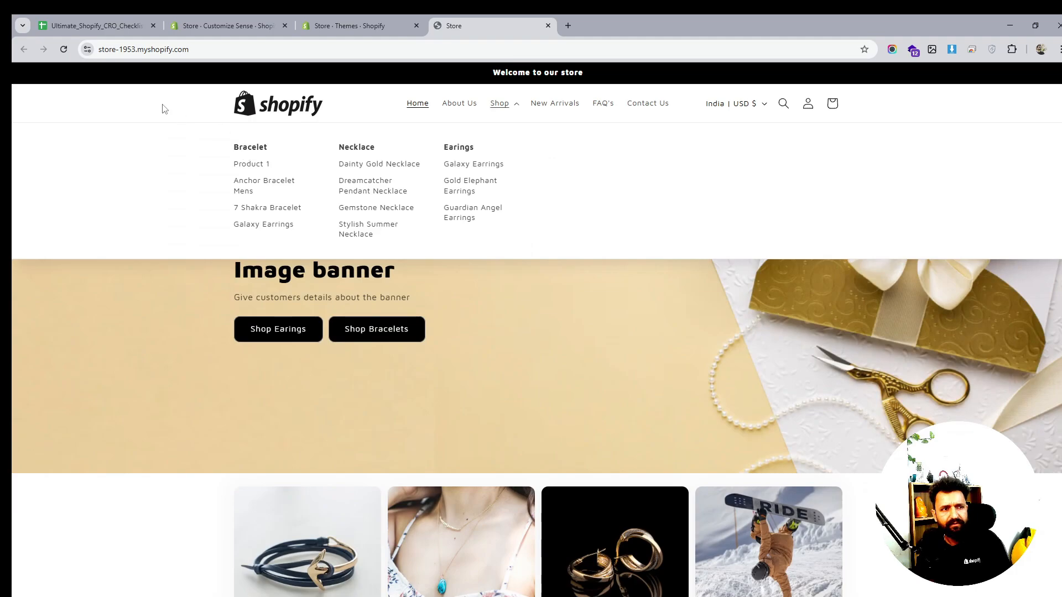
pyautogui.click(381, 26)
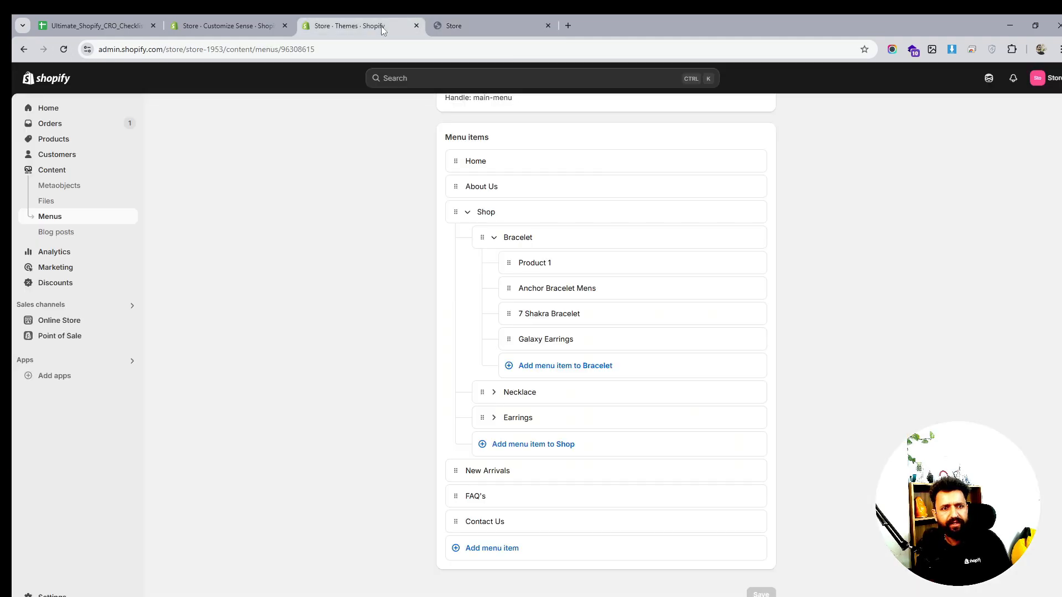
pyautogui.click(476, 25)
pyautogui.click(491, 108)
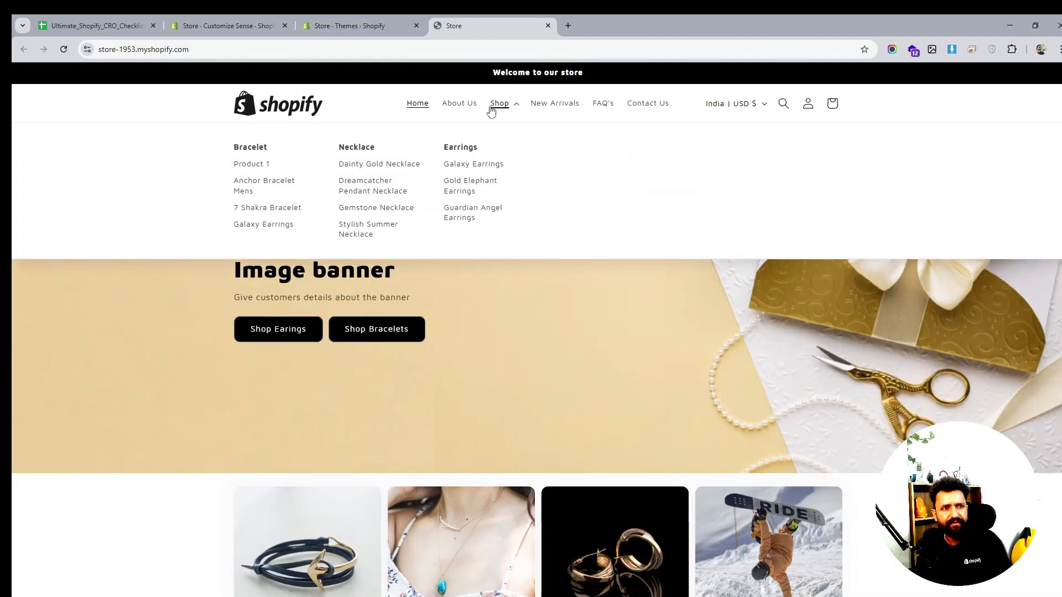
# Open the Bracelet, Necklace and Earrings entries of the storefront's Shop menu in turn to check their collection links.
pyautogui.click(266, 149)
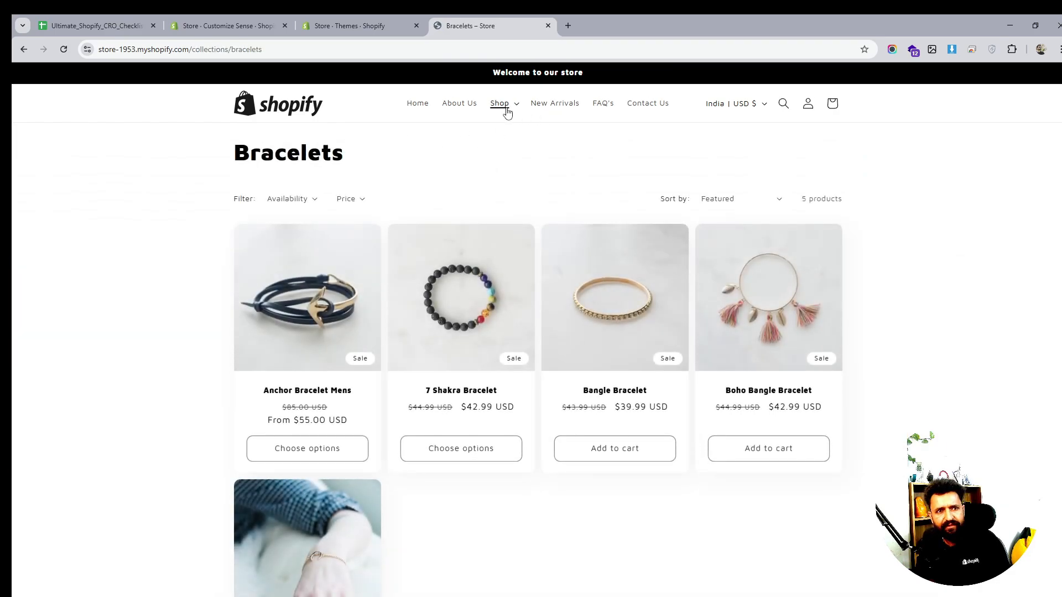
pyautogui.click(507, 111)
pyautogui.click(364, 149)
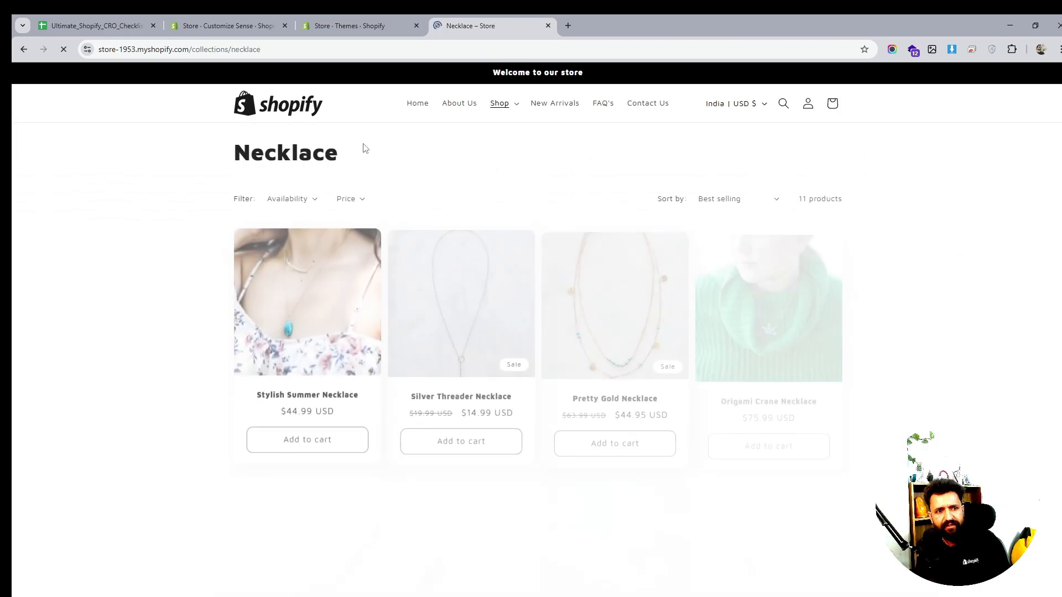
pyautogui.scroll(-3, 648, 211)
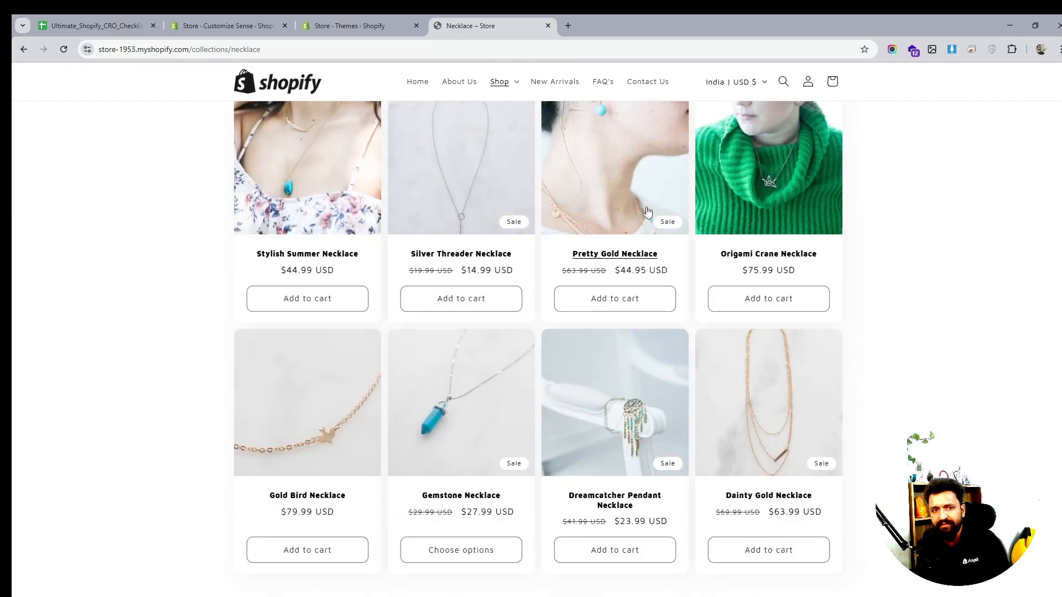
pyautogui.scroll(3, 648, 210)
pyautogui.click(507, 105)
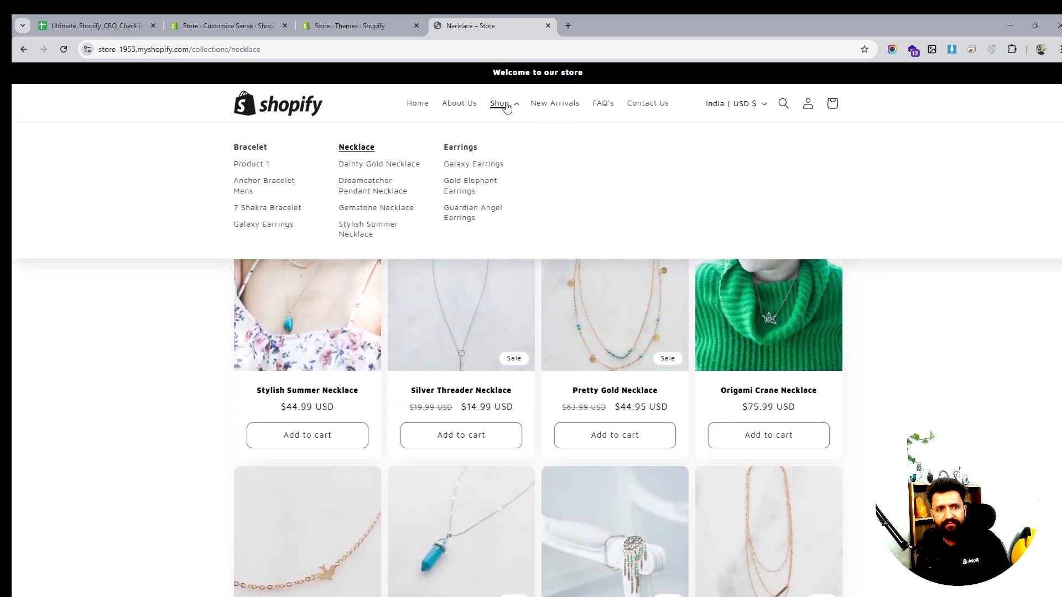
pyautogui.click(461, 148)
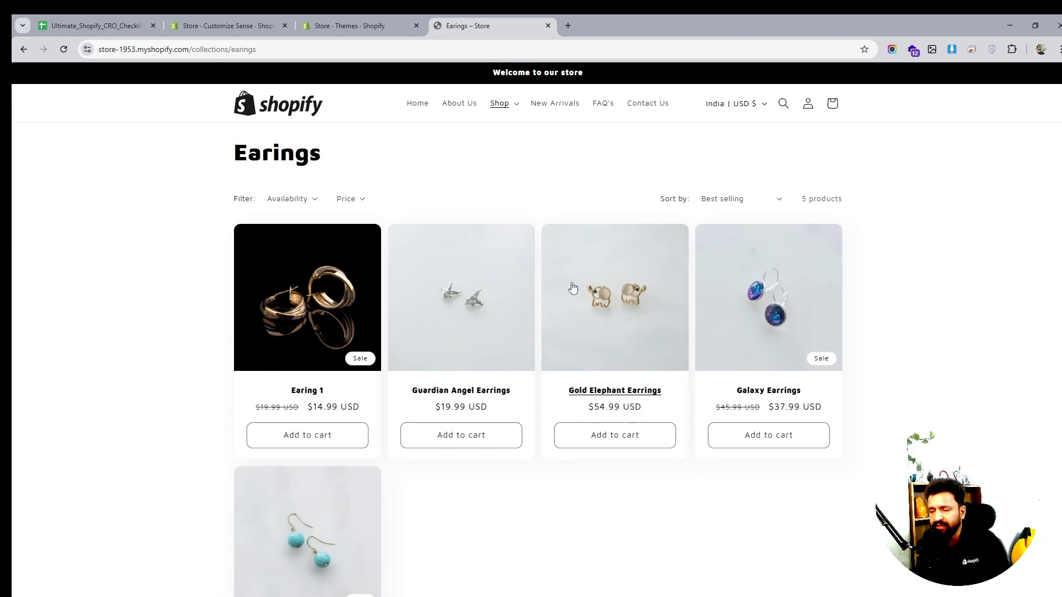
# Examine the Earings collection page's product grid and expand its Price filter.
pyautogui.scroll(-5, 591, 287)
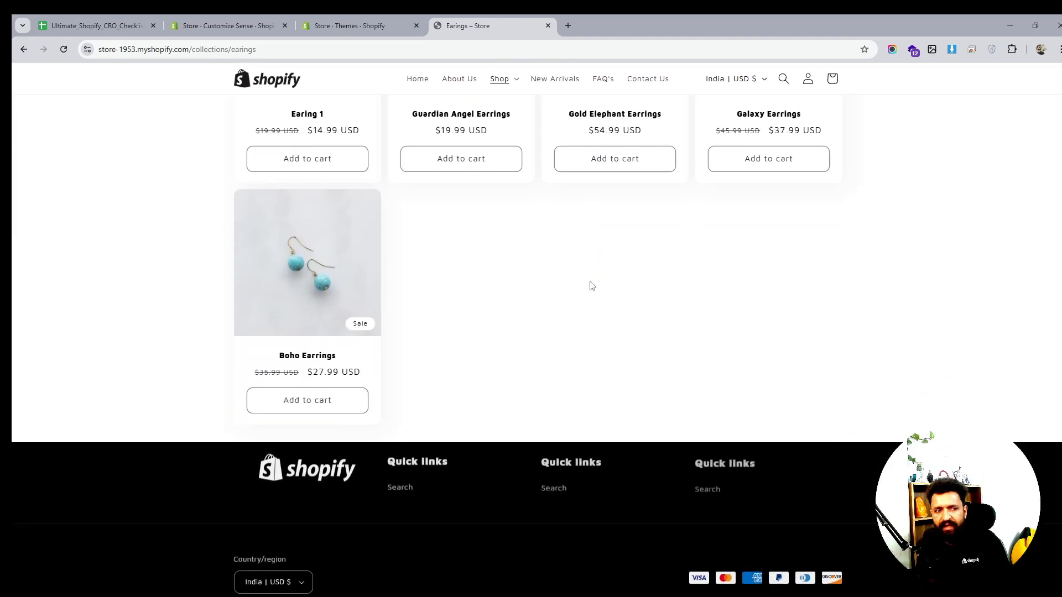
pyautogui.scroll(5, 591, 286)
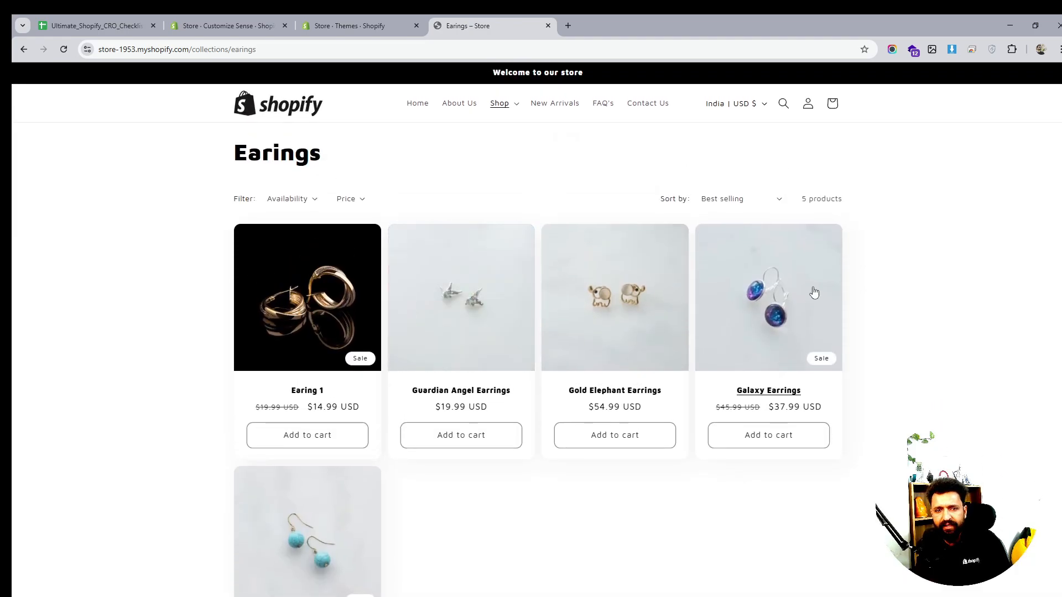
pyautogui.scroll(-3, 407, 279)
pyautogui.scroll(3, 409, 271)
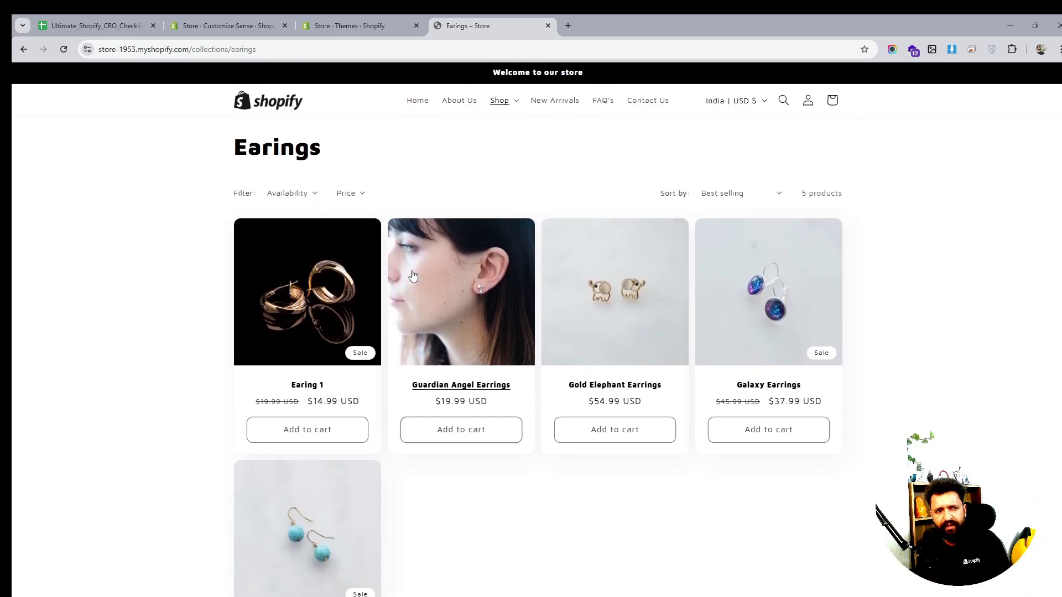
pyautogui.click(350, 199)
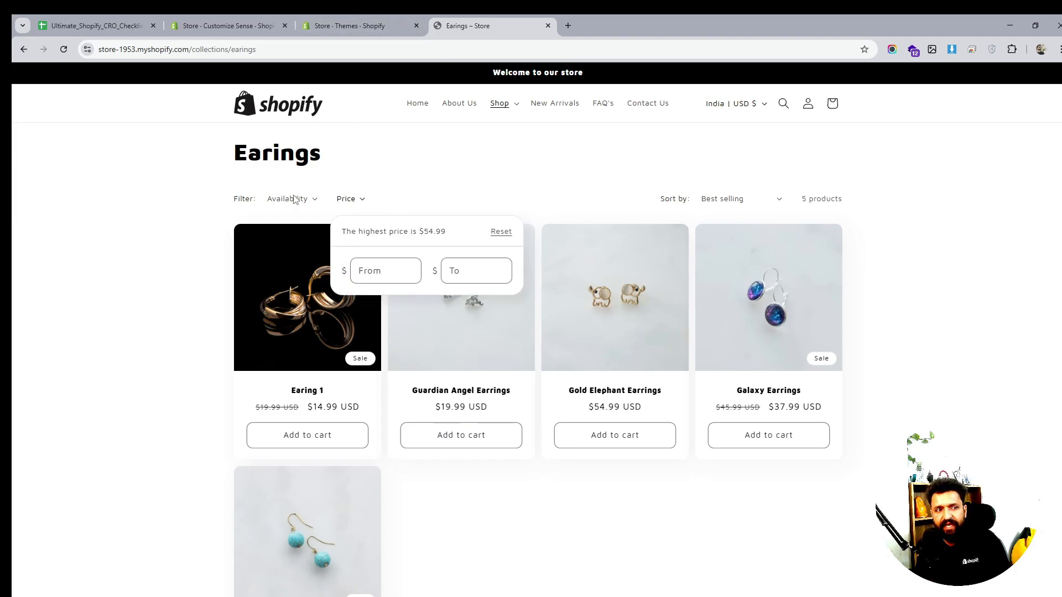
# Return to the Shopify admin and look through the Online Store's navigation menus and themes page for filter settings.
pyautogui.click(371, 15)
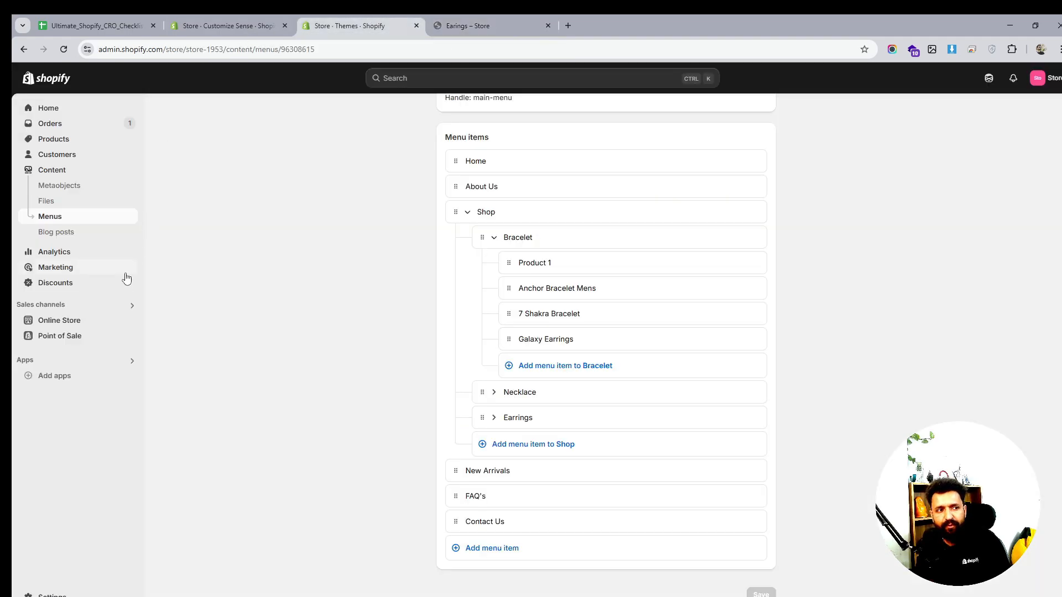
pyautogui.click(56, 321)
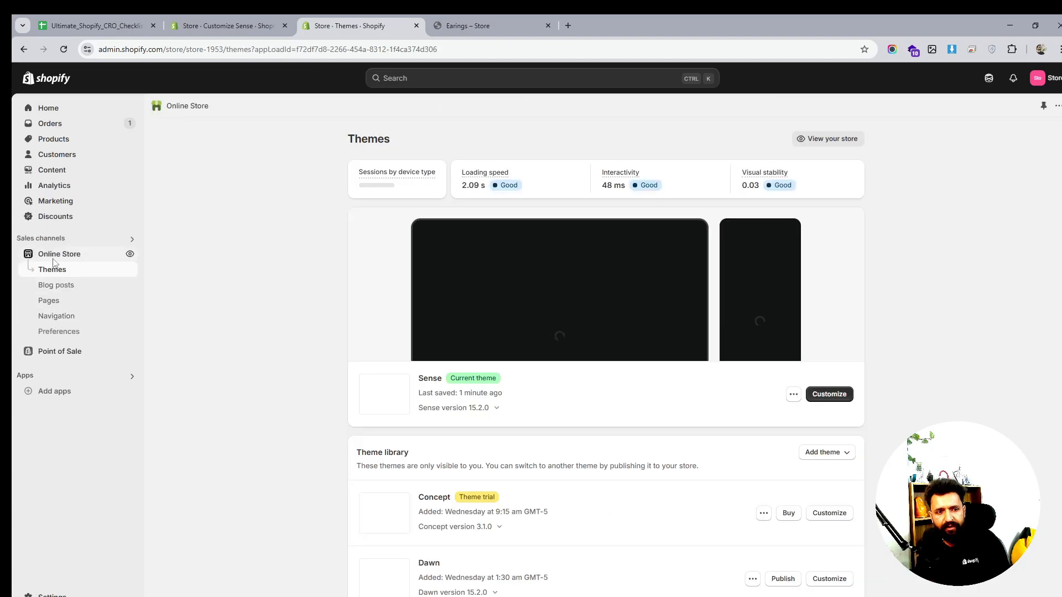
pyautogui.click(50, 316)
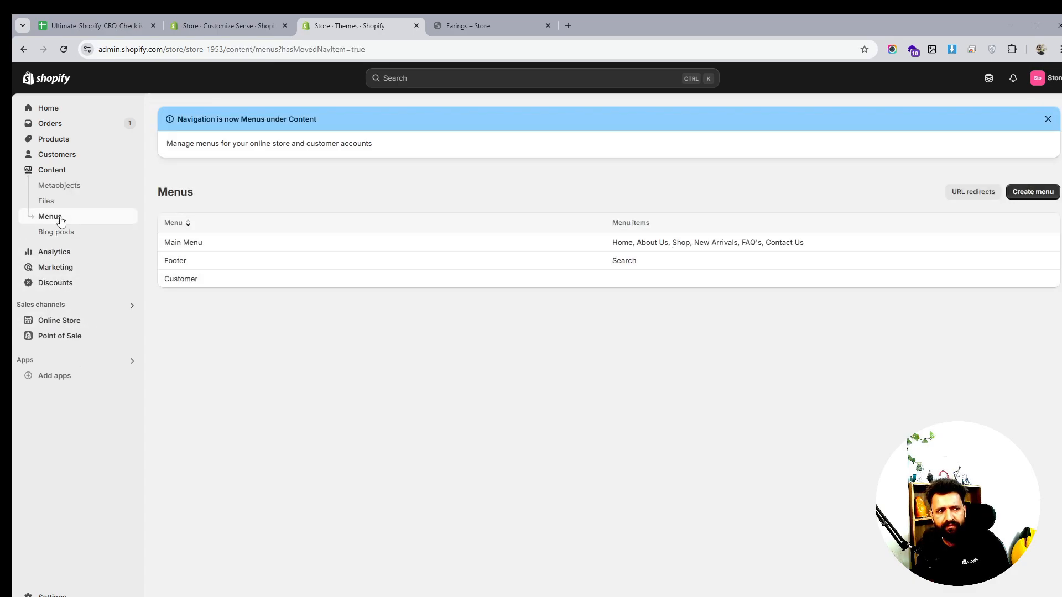
pyautogui.click(68, 322)
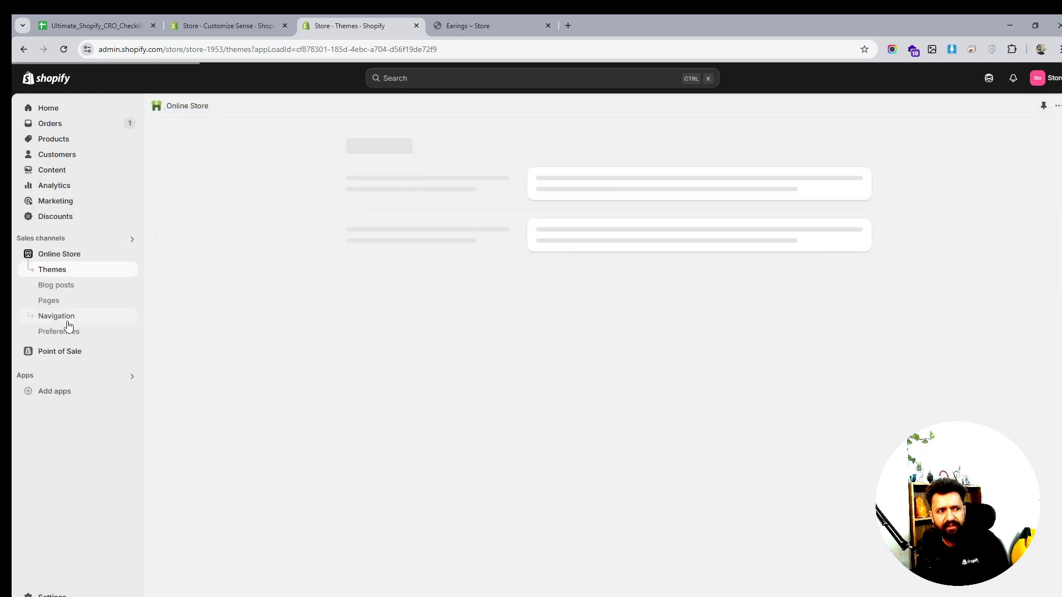
pyautogui.scroll(-2, 713, 381)
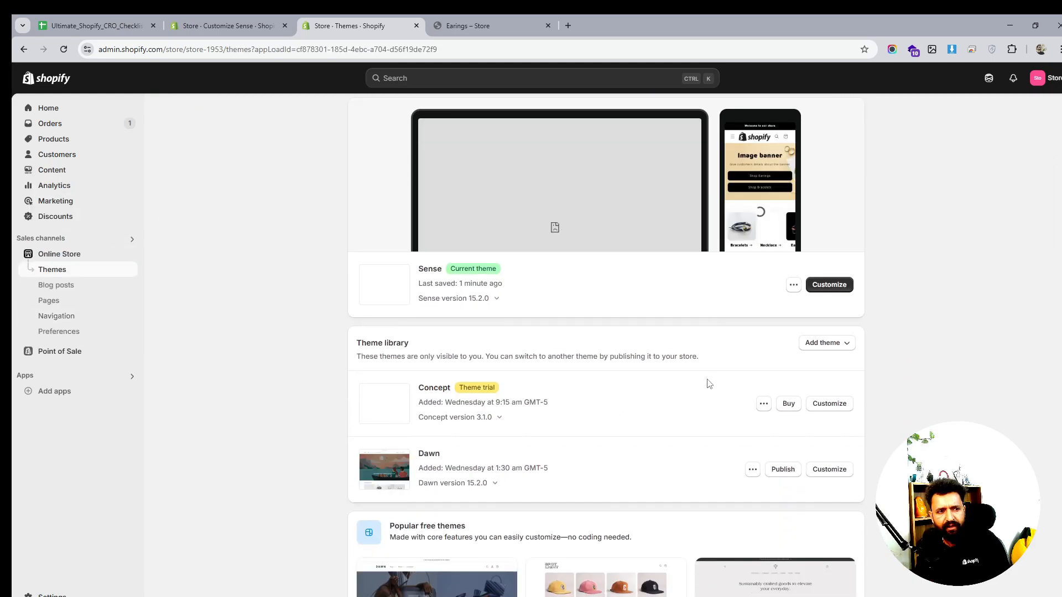
pyautogui.scroll(1, 710, 383)
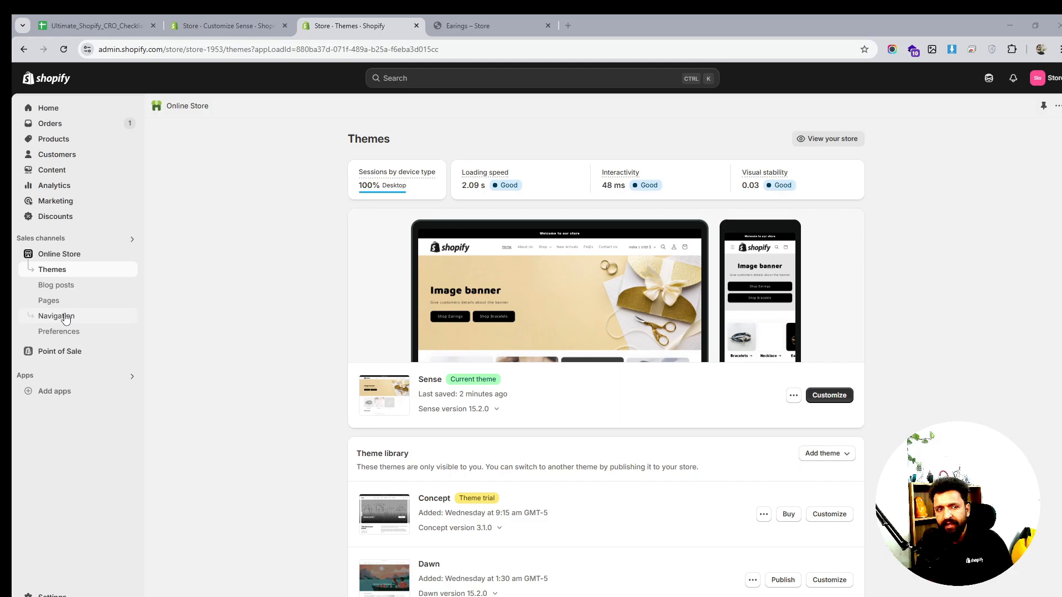
# Search the admin for "filter", install the Shopify Search & Discovery app and open it in the admin.
pyautogui.click(466, 83)
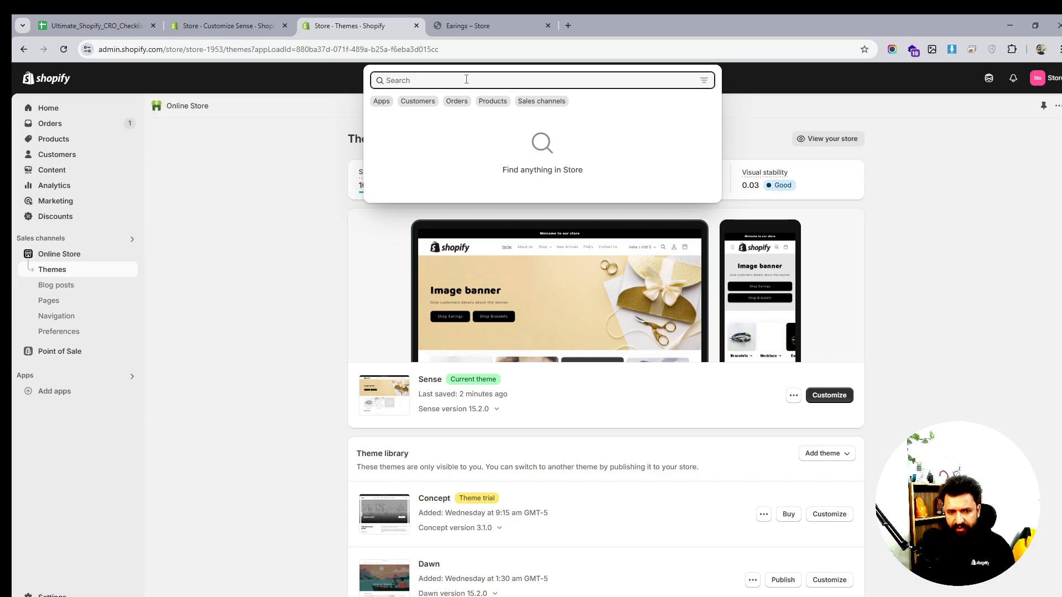
pyautogui.write('filter')
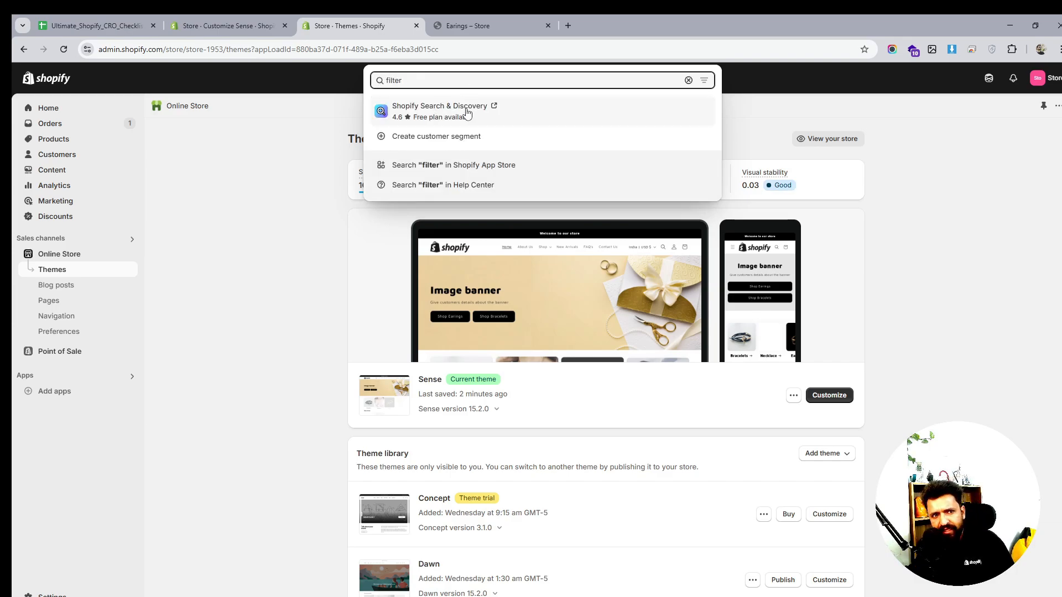
pyautogui.click(466, 112)
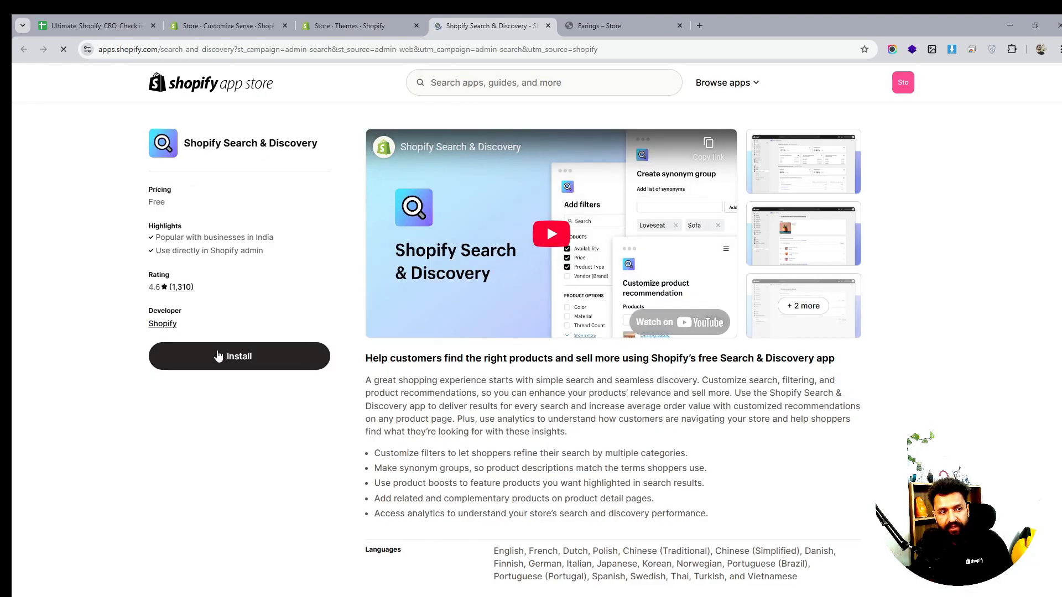
pyautogui.click(231, 356)
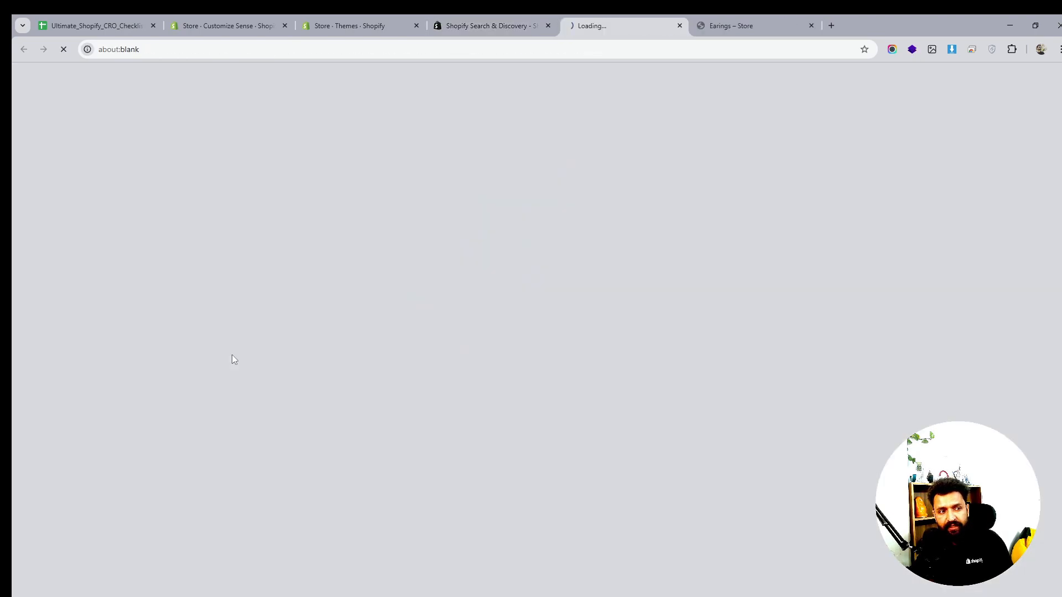
pyautogui.click(496, 27)
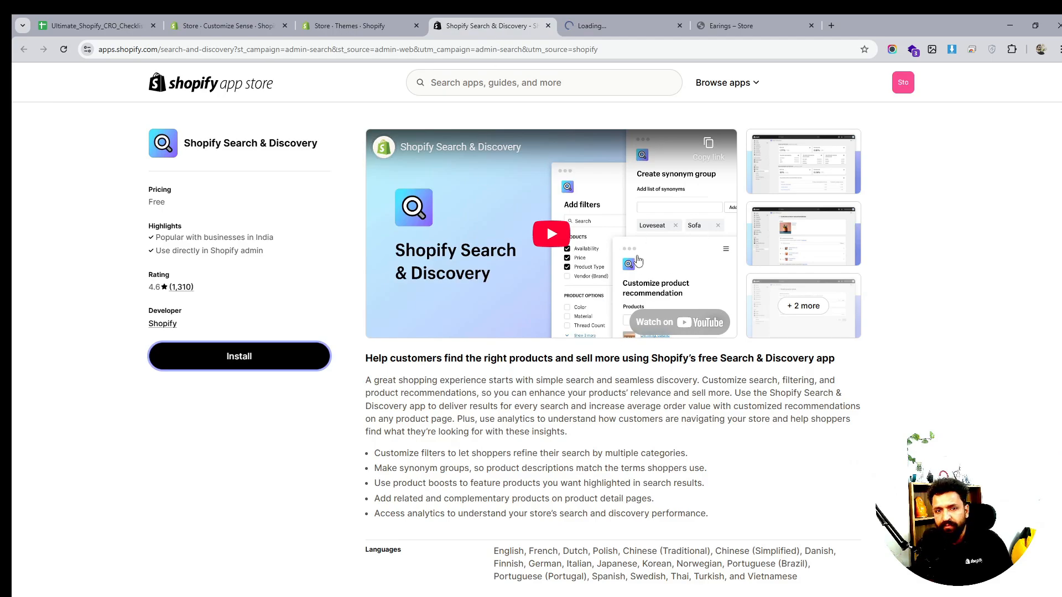
pyautogui.click(621, 23)
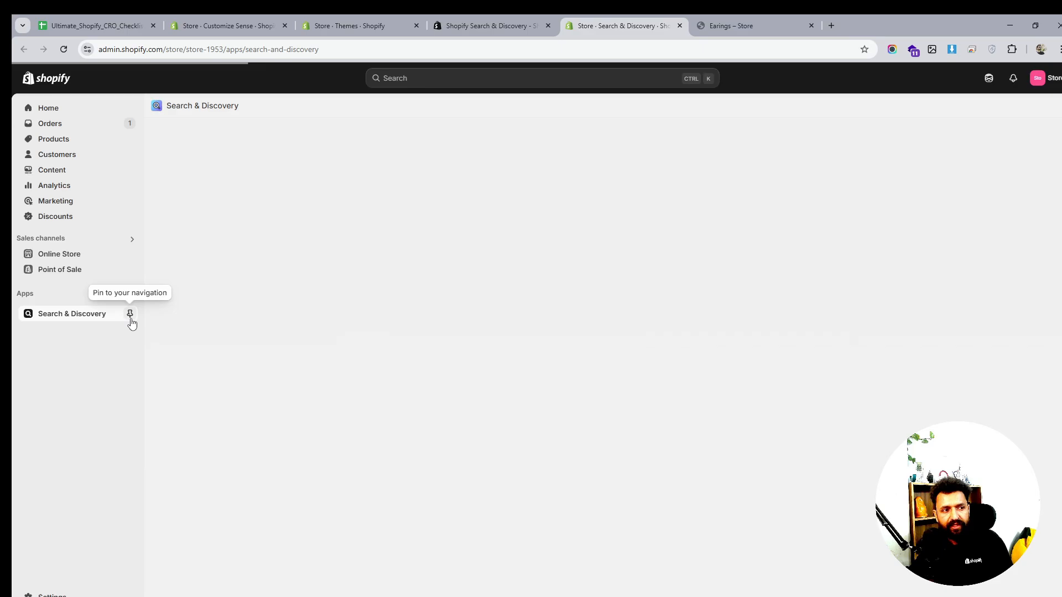
# Pin Search & Discovery to the admin navigation and add a filter sourced from Product type, selecting all its values before saving.
pyautogui.click(131, 314)
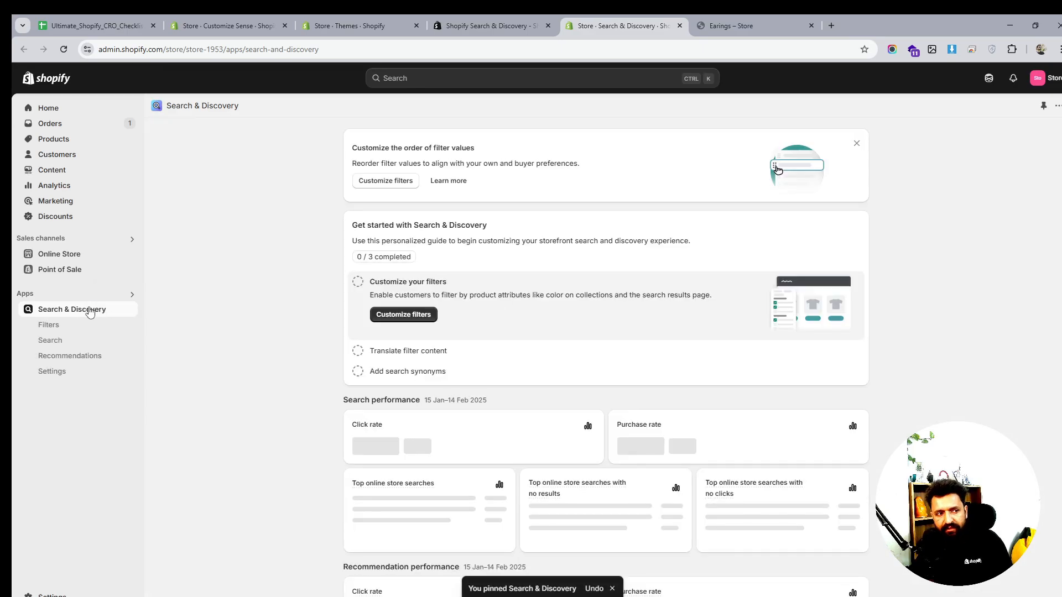
pyautogui.click(51, 326)
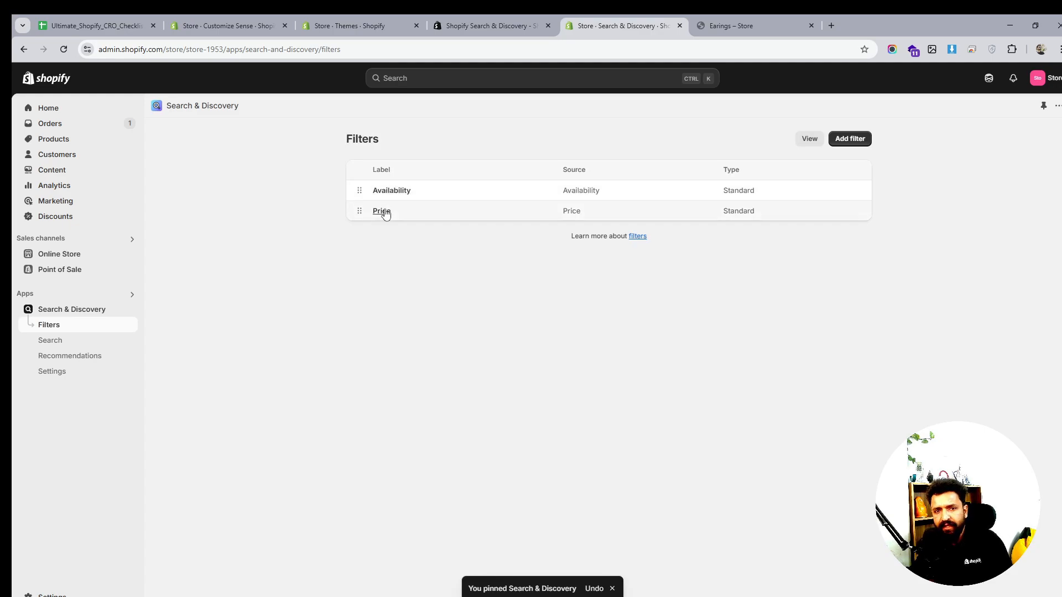
pyautogui.click(850, 141)
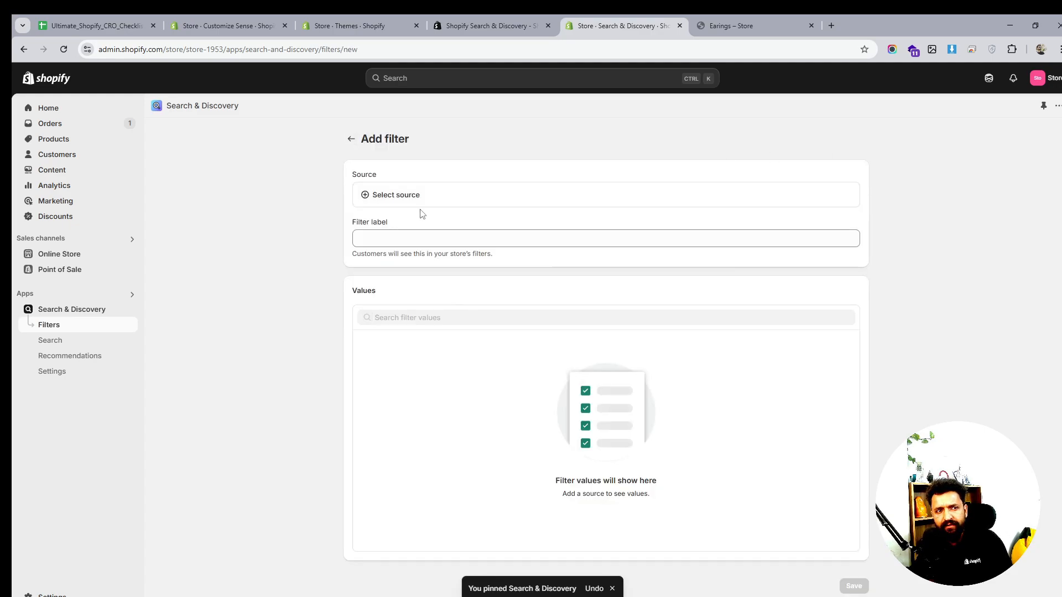
pyautogui.click(410, 197)
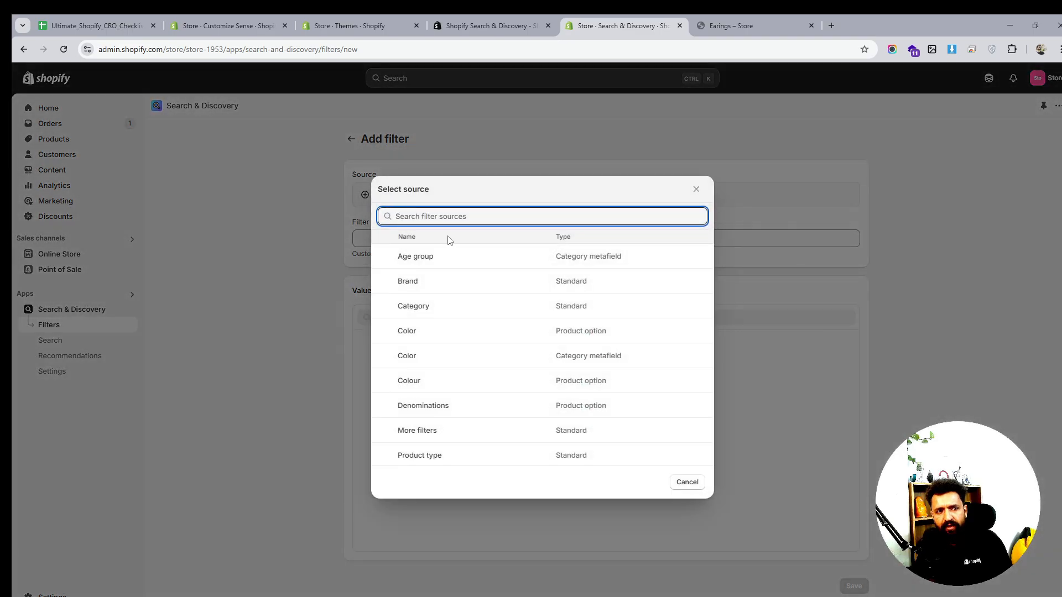
pyautogui.scroll(-1, 448, 417)
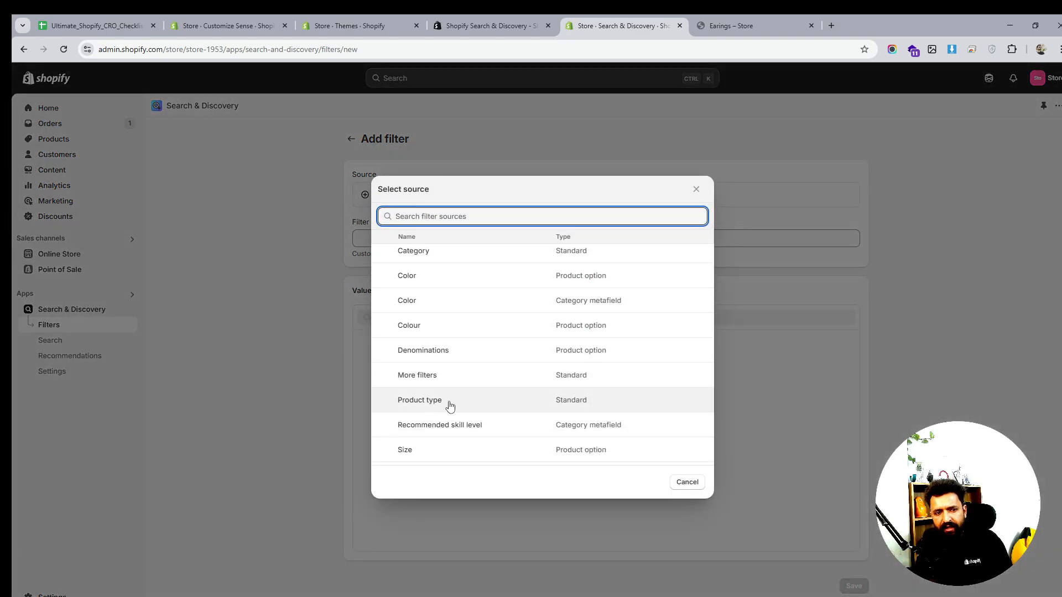
pyautogui.click(448, 404)
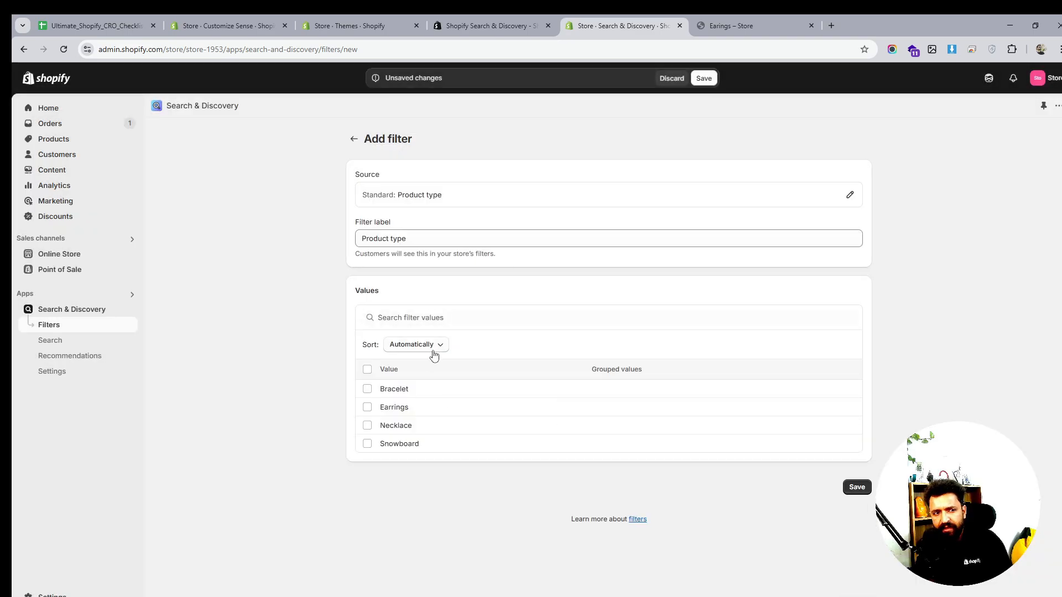
pyautogui.click(368, 369)
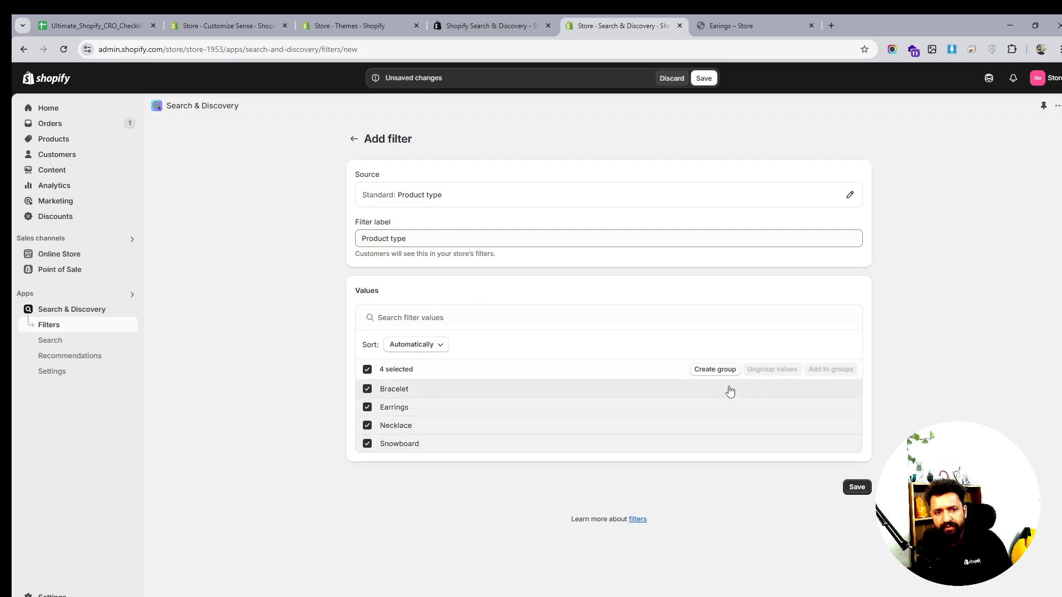
pyautogui.click(857, 487)
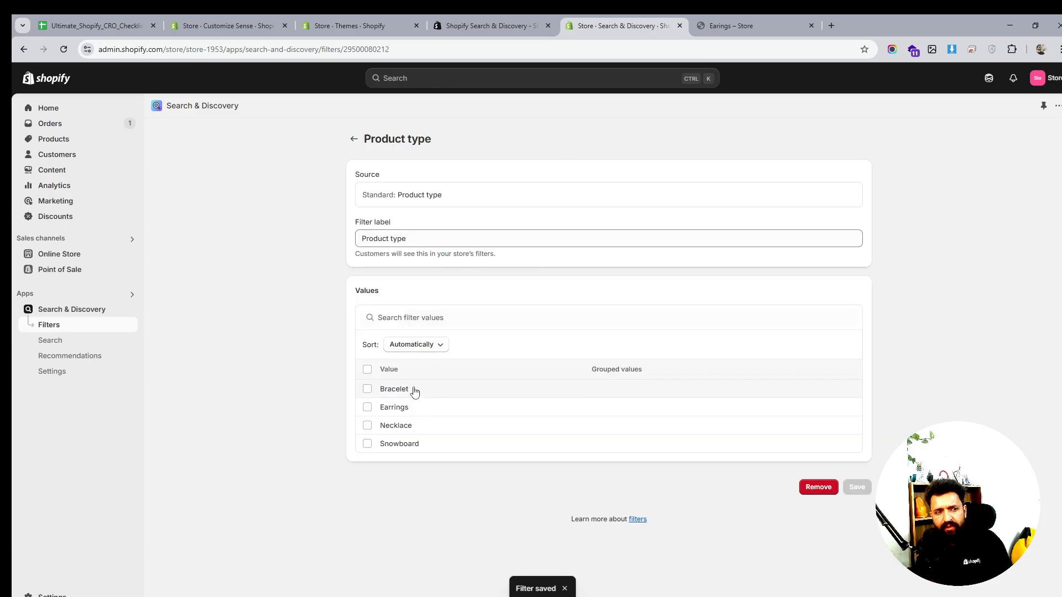
# Reload the storefront's Earings collection page and expand its Product type filter.
pyautogui.click(519, 26)
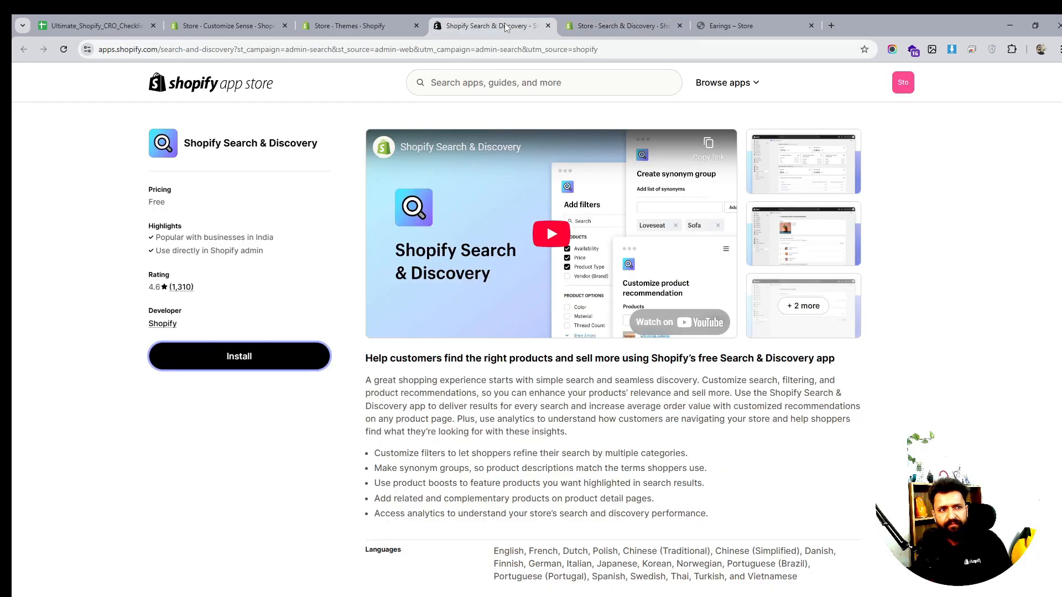
pyautogui.click(365, 25)
pyautogui.click(730, 26)
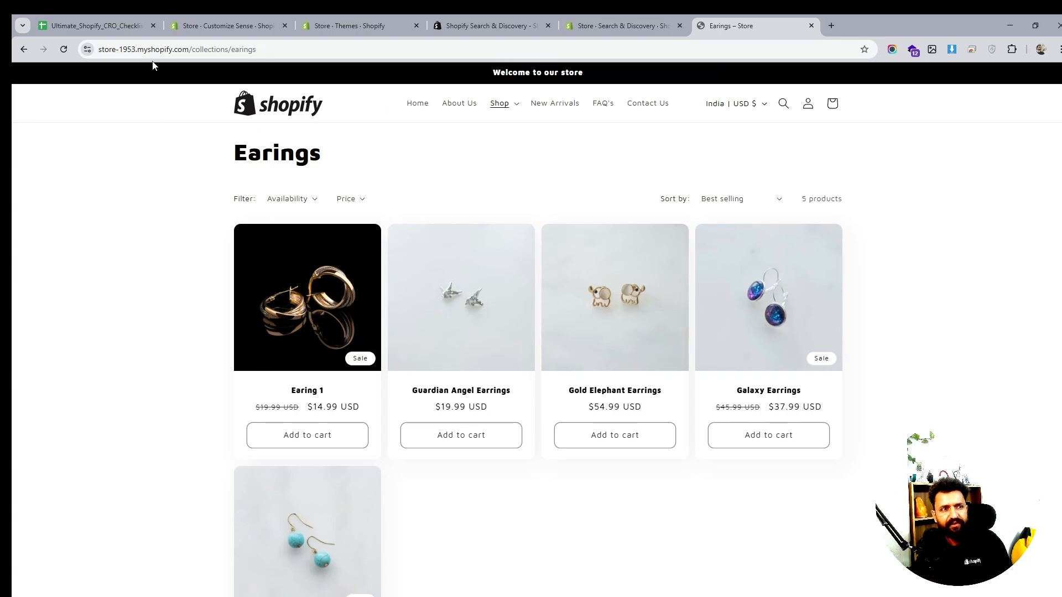
pyautogui.click(63, 49)
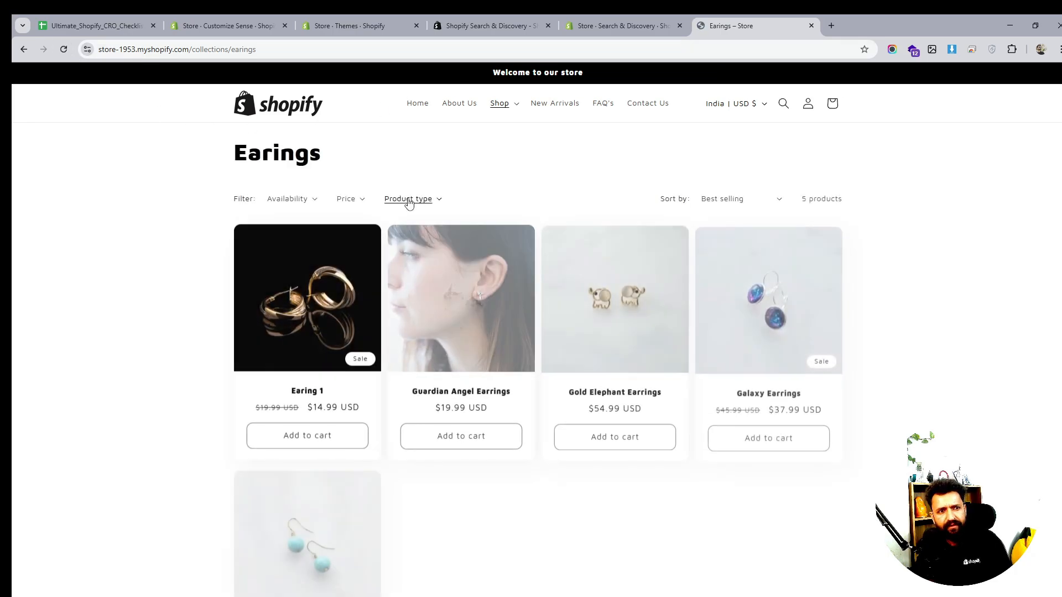
pyautogui.click(414, 199)
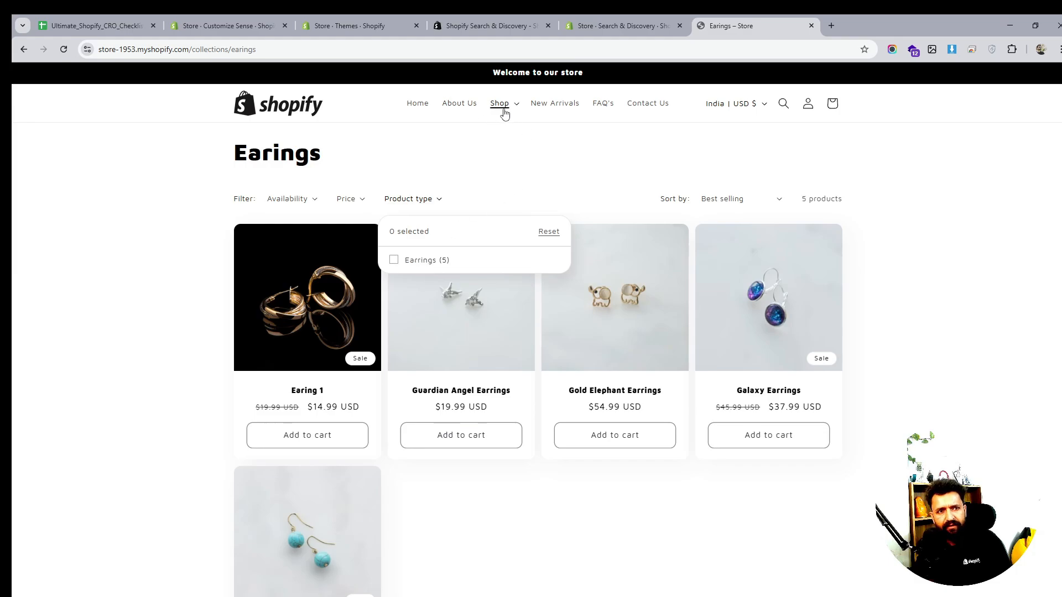
# Open the storefront's full product listing at /collections/all and expand its Product type filter.
pyautogui.doubleClick(232, 49)
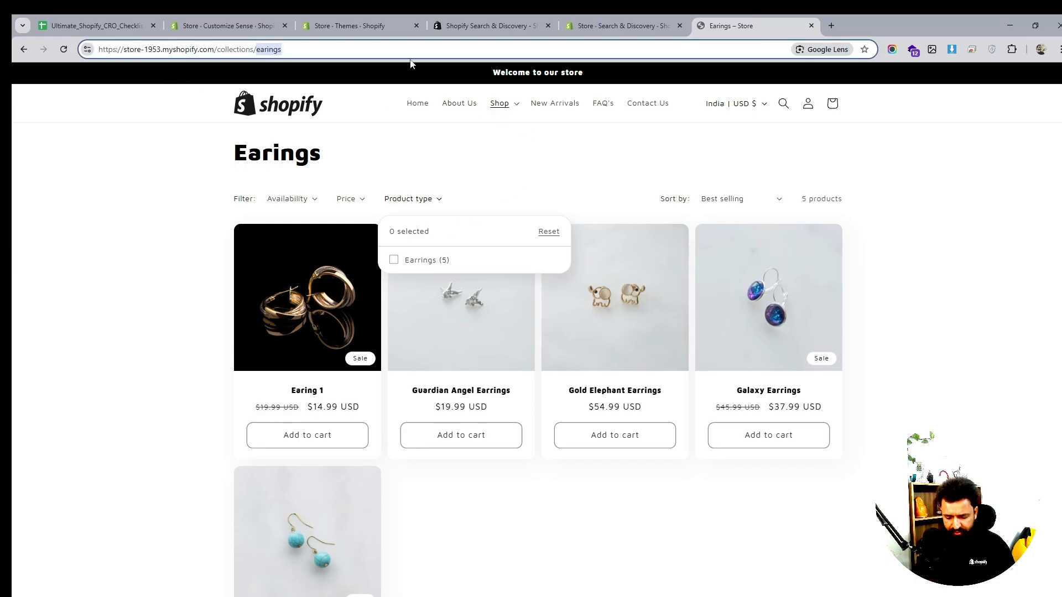
pyautogui.write('all')
pyautogui.press('Return')
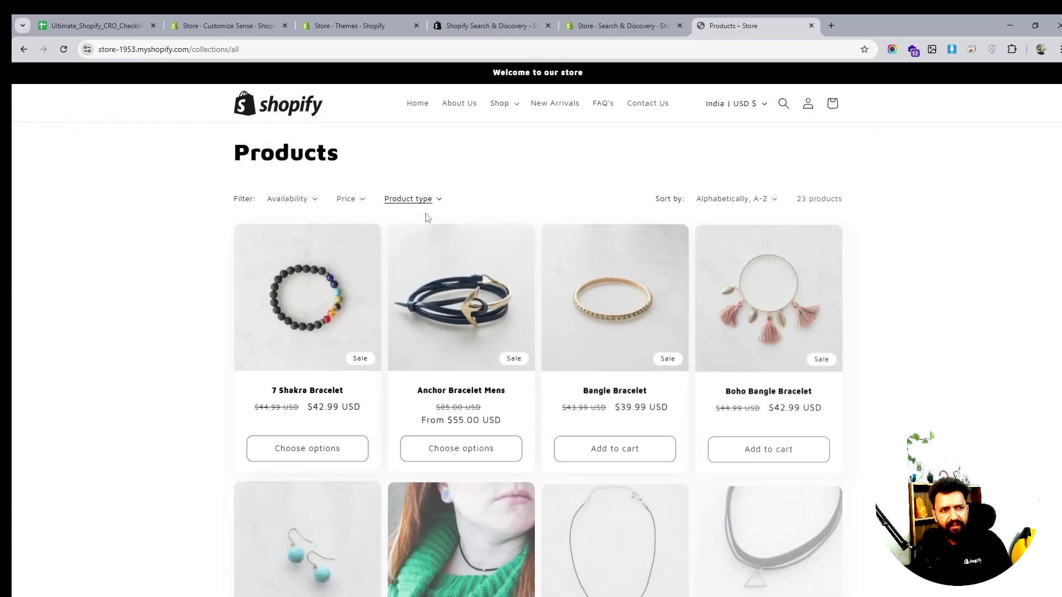
pyautogui.click(435, 202)
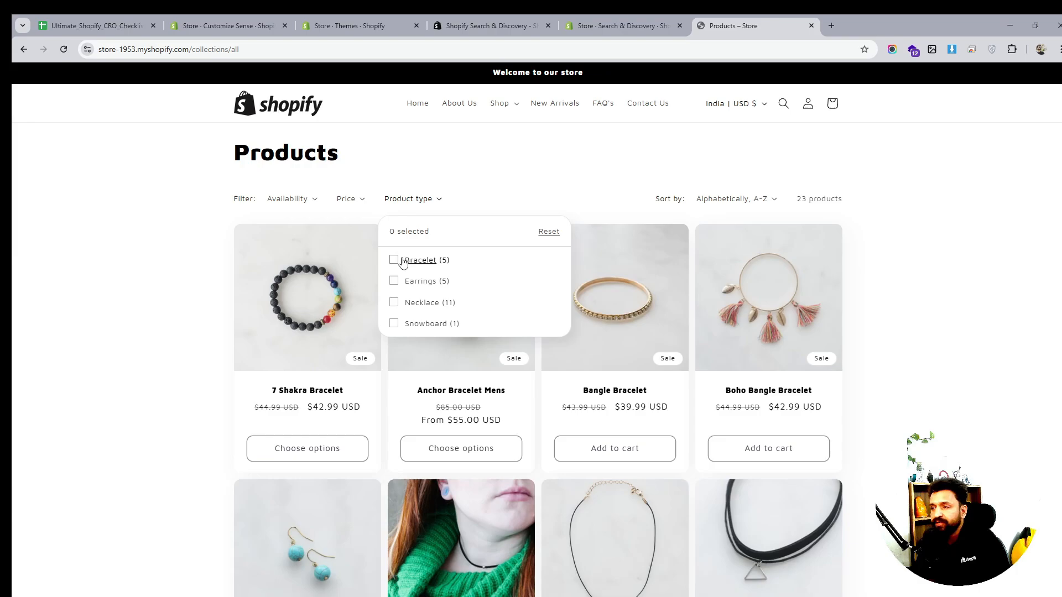
# Return to the Search & Discovery filter list, and look over the Bracelets collection preview in the theme editor.
pyautogui.click(589, 17)
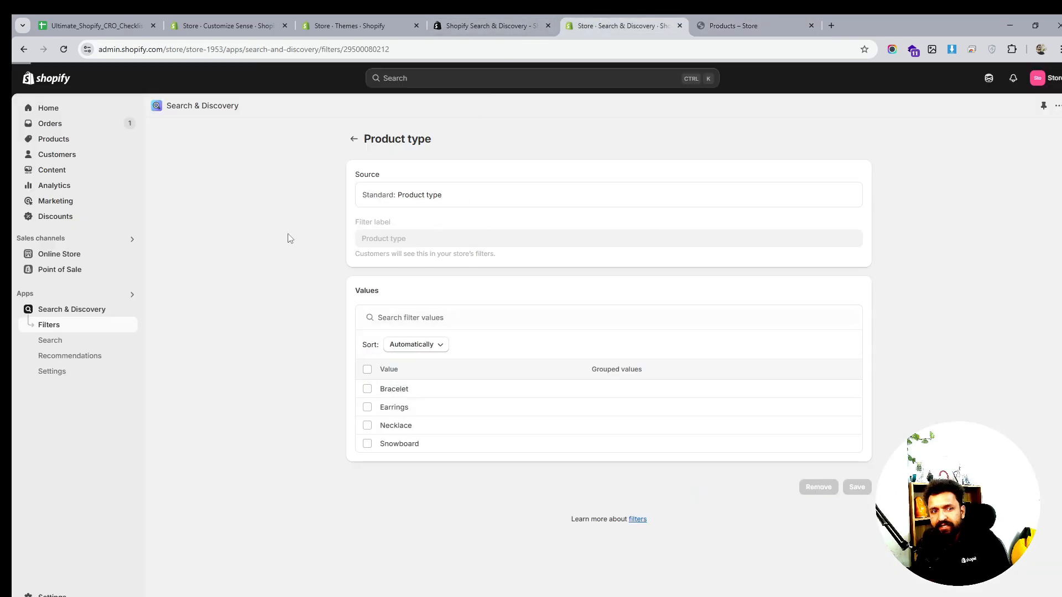
pyautogui.click(354, 139)
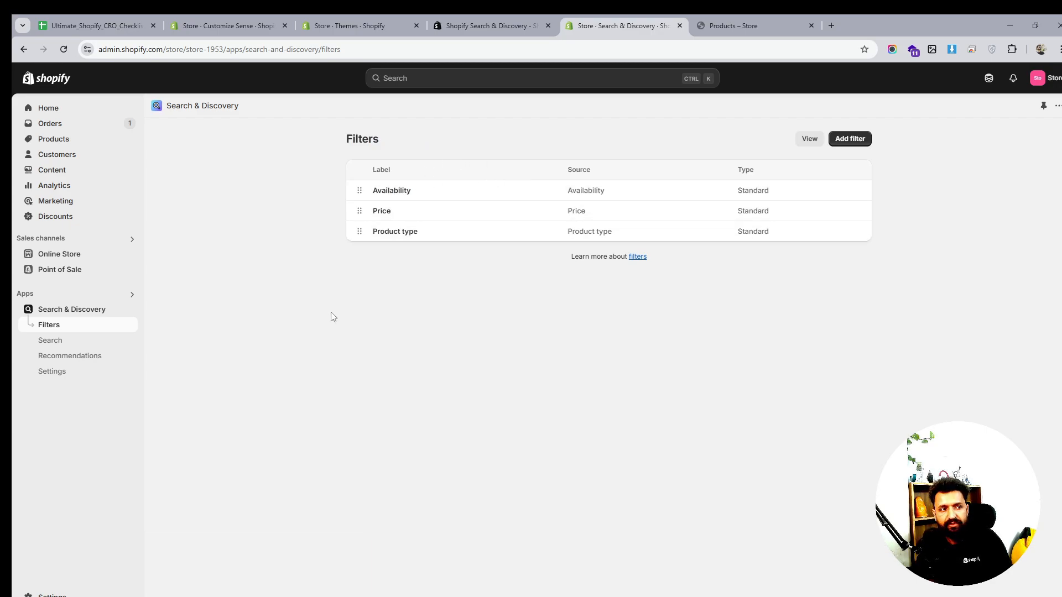
pyautogui.click(506, 26)
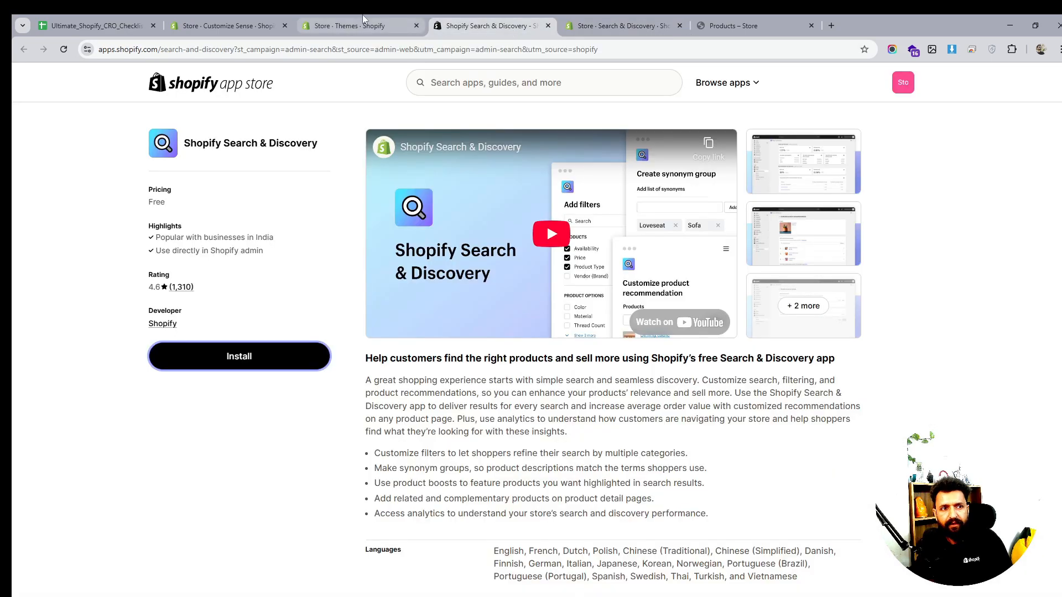
pyautogui.click(355, 23)
pyautogui.click(250, 21)
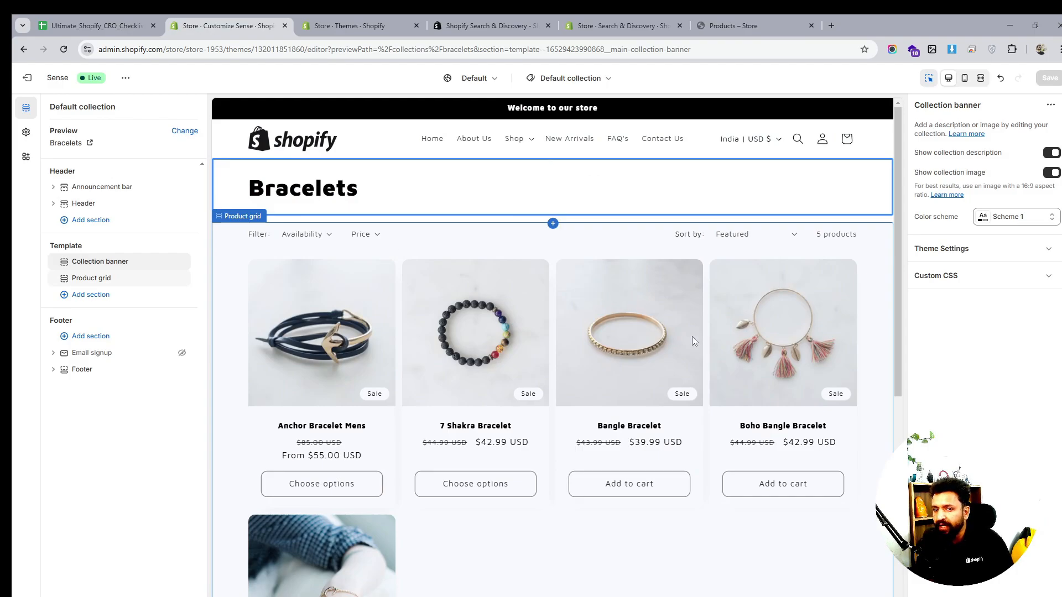
pyautogui.scroll(-6, 693, 338)
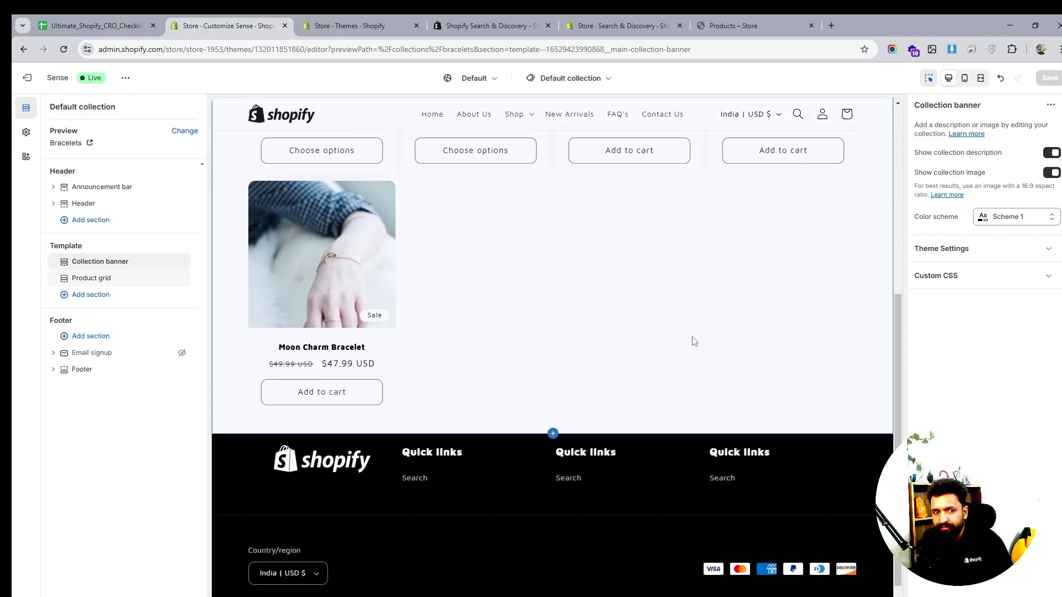
pyautogui.scroll(-1, 694, 341)
pyautogui.scroll(7, 693, 339)
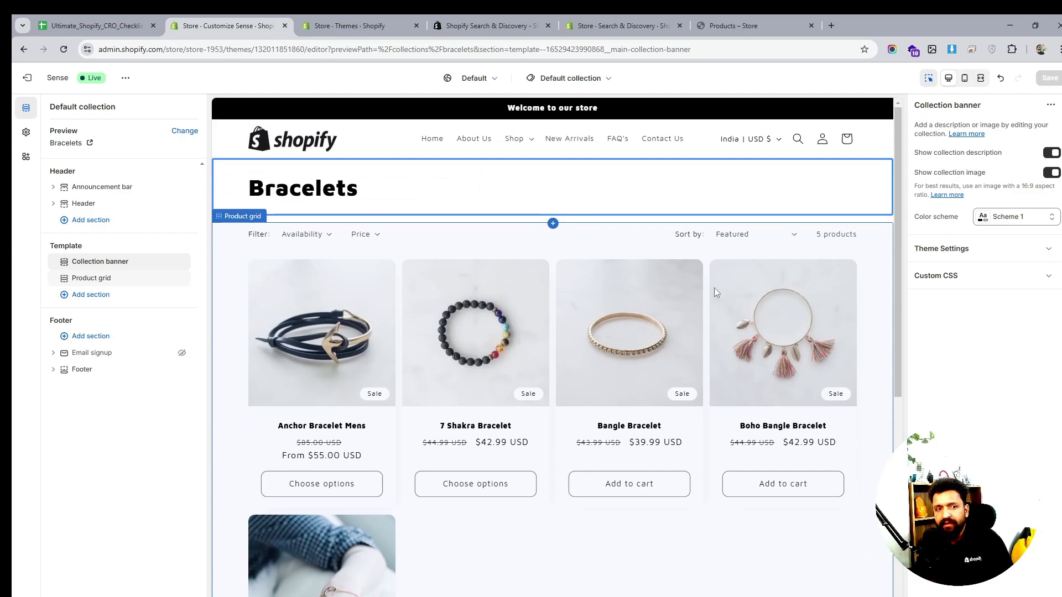
# Start another Search & Discovery filter to examine the available filter sources, and return to the filter list without choosing one.
pyautogui.click(640, 20)
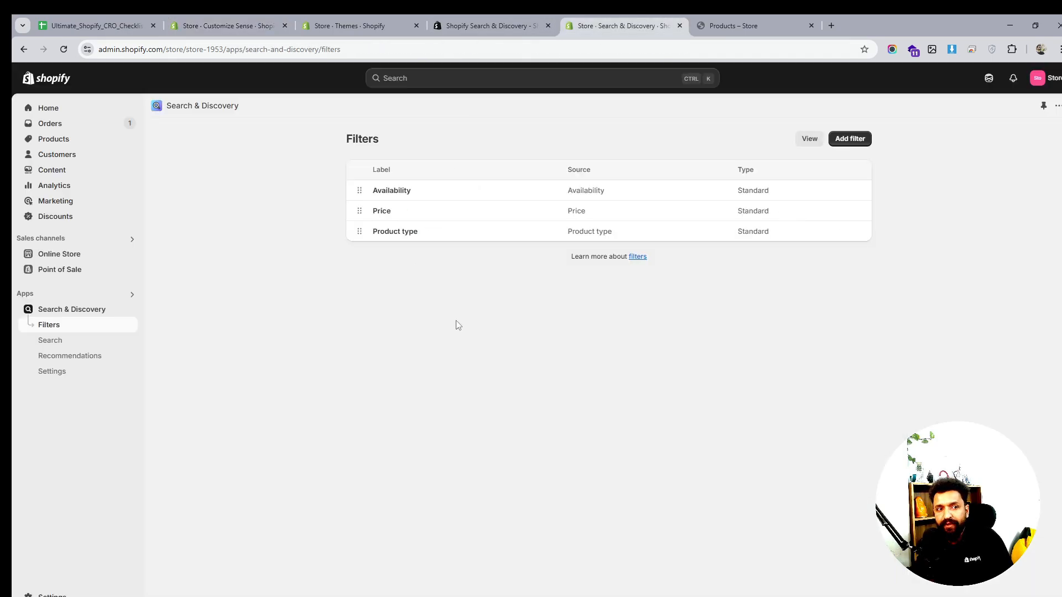
pyautogui.click(854, 142)
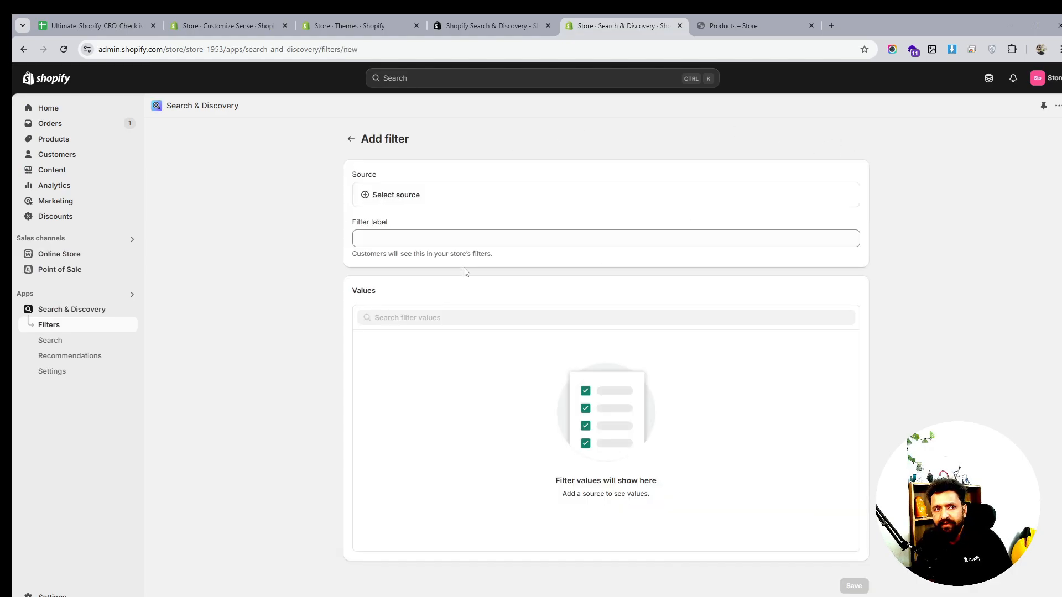
pyautogui.click(423, 200)
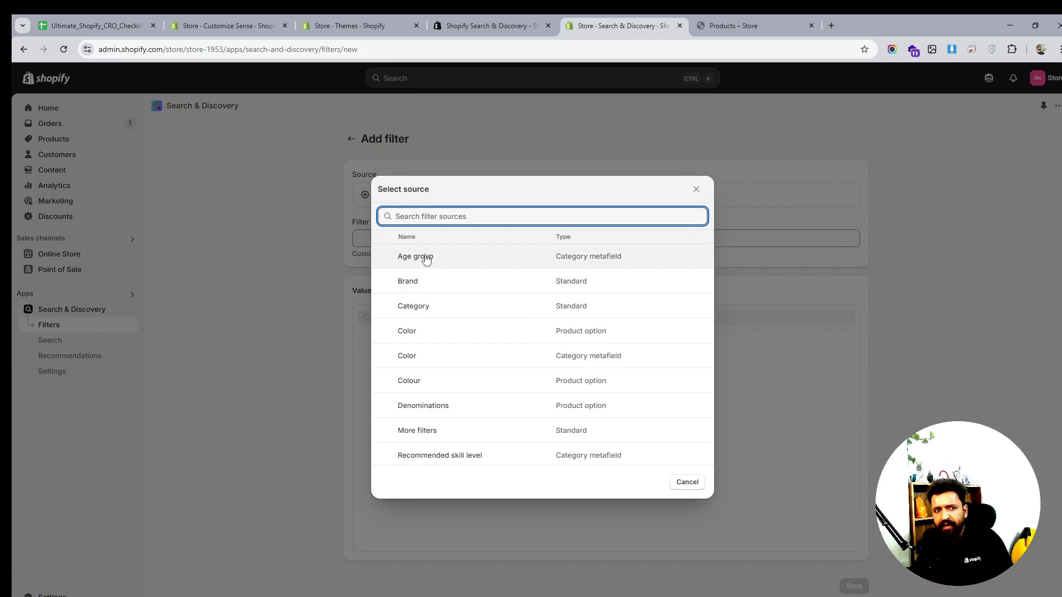
pyautogui.scroll(-3, 441, 337)
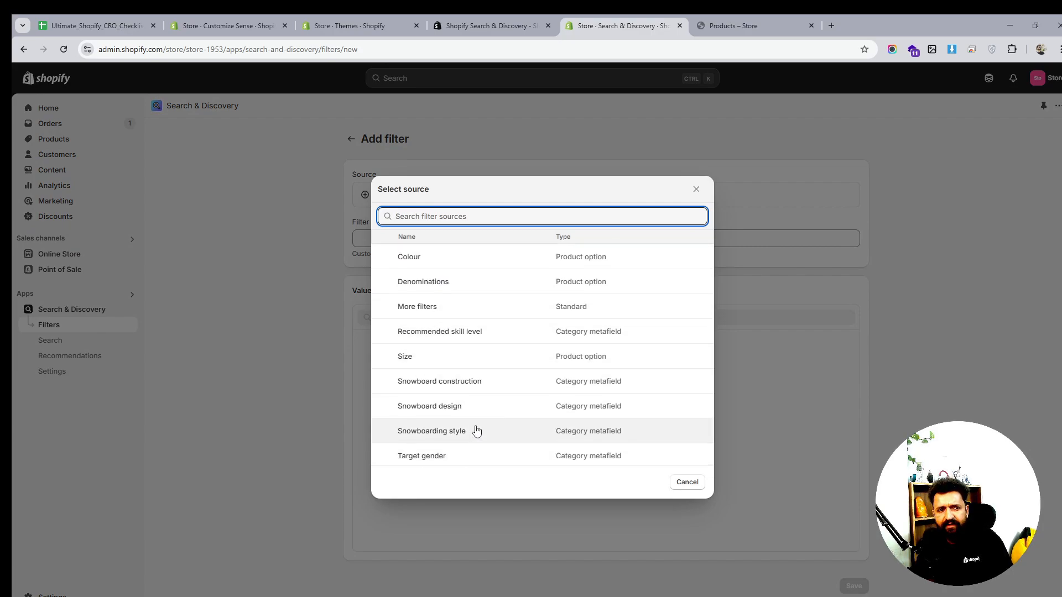
pyautogui.scroll(2, 424, 334)
pyautogui.scroll(-2, 476, 315)
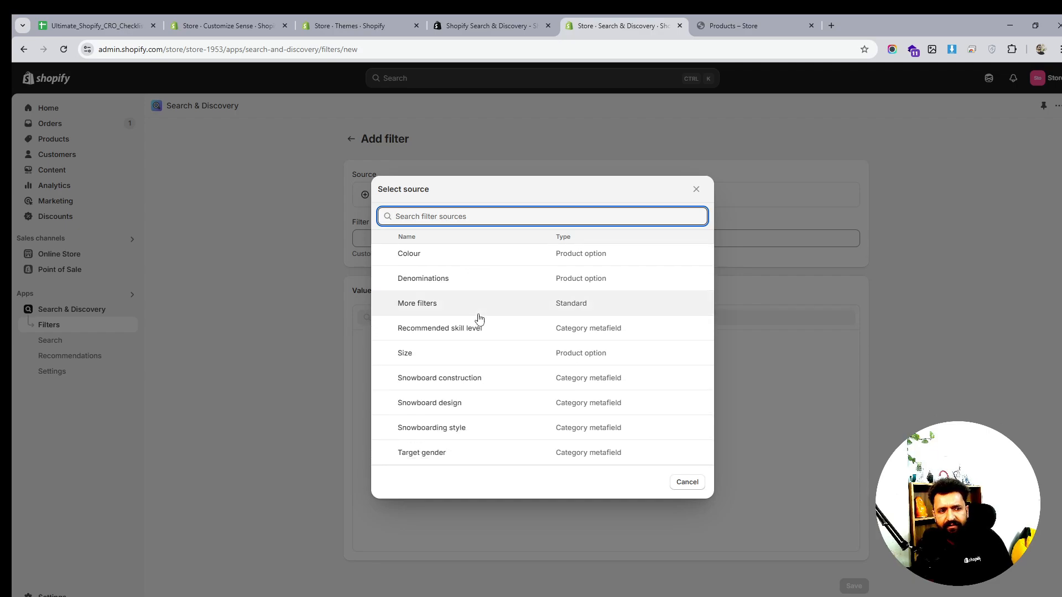
pyautogui.scroll(3, 437, 320)
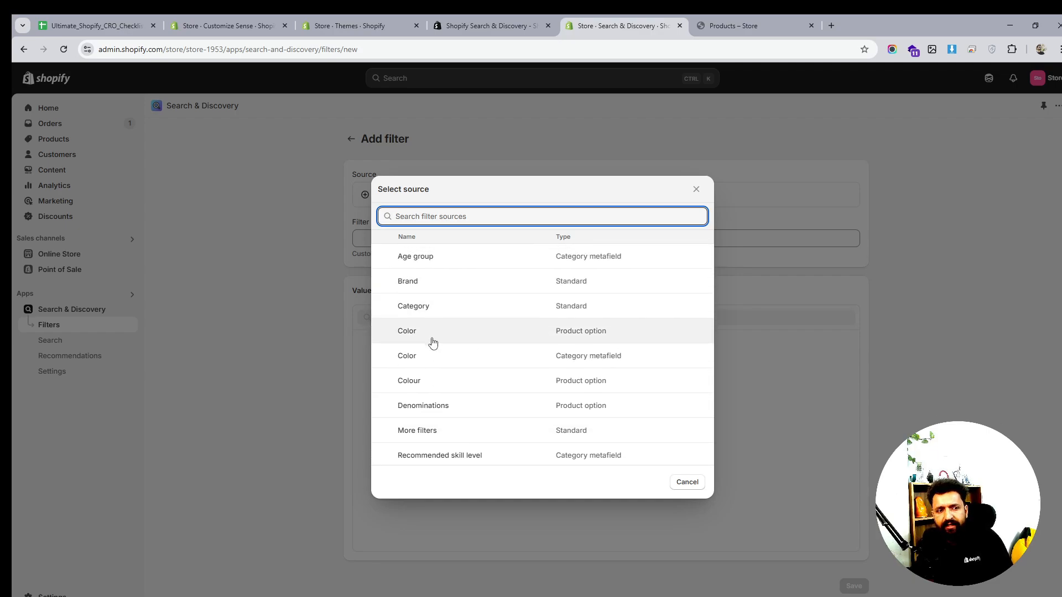
pyautogui.scroll(-2, 437, 298)
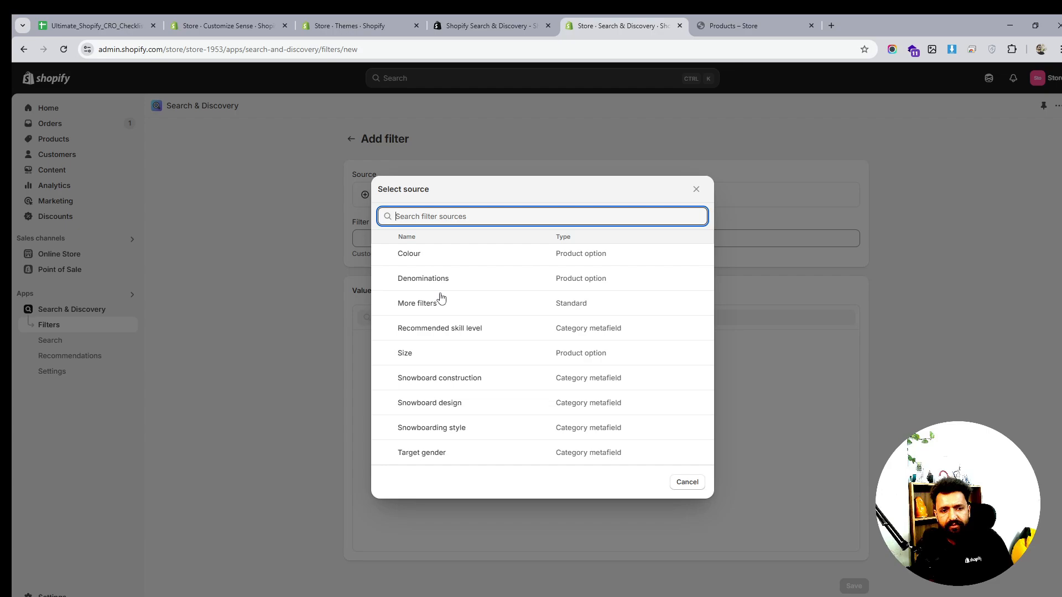
pyautogui.scroll(2, 458, 332)
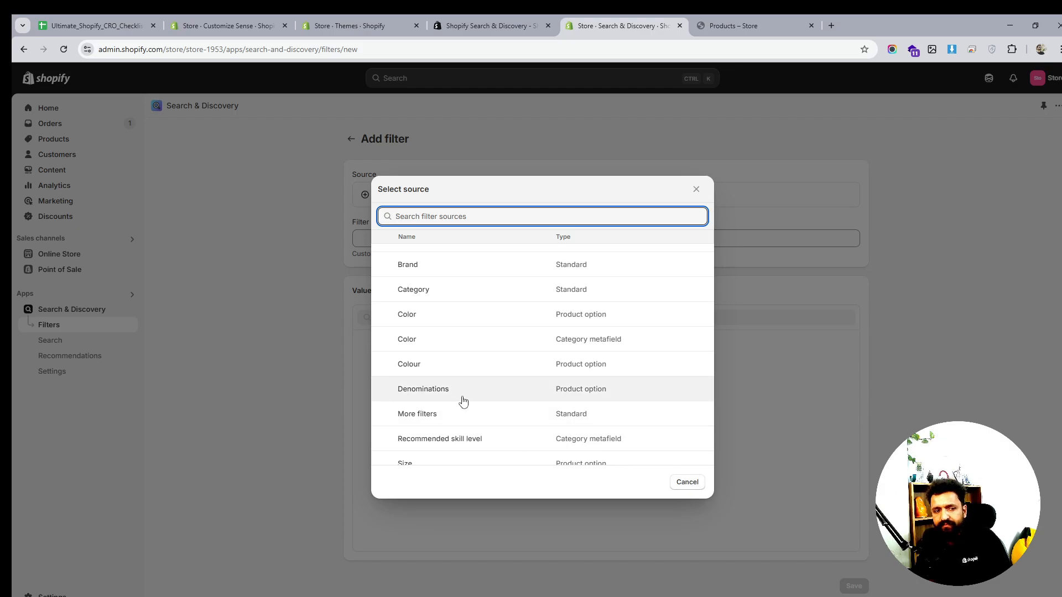
pyautogui.click(692, 486)
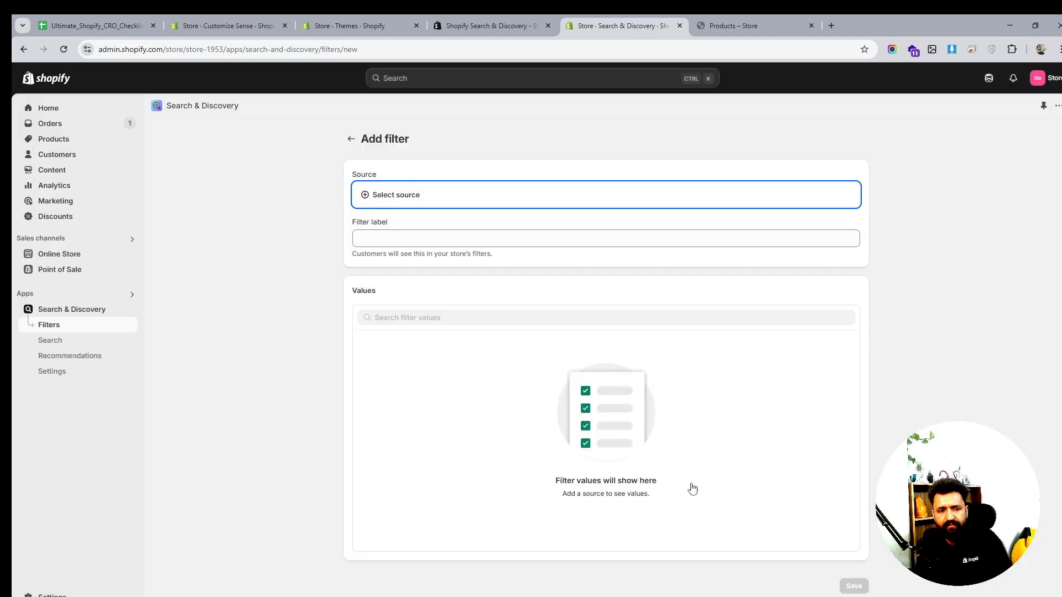
pyautogui.click(351, 138)
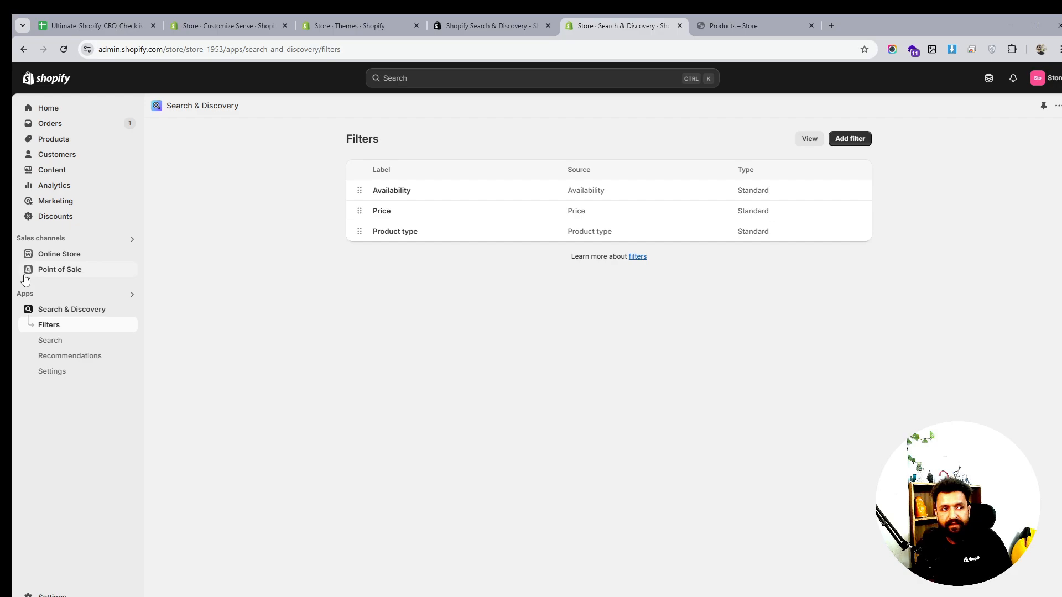
# Open the Online Store themes page, and look through the Shopify Search & Discovery app store listing down to its merchant reviews.
pyautogui.click(57, 257)
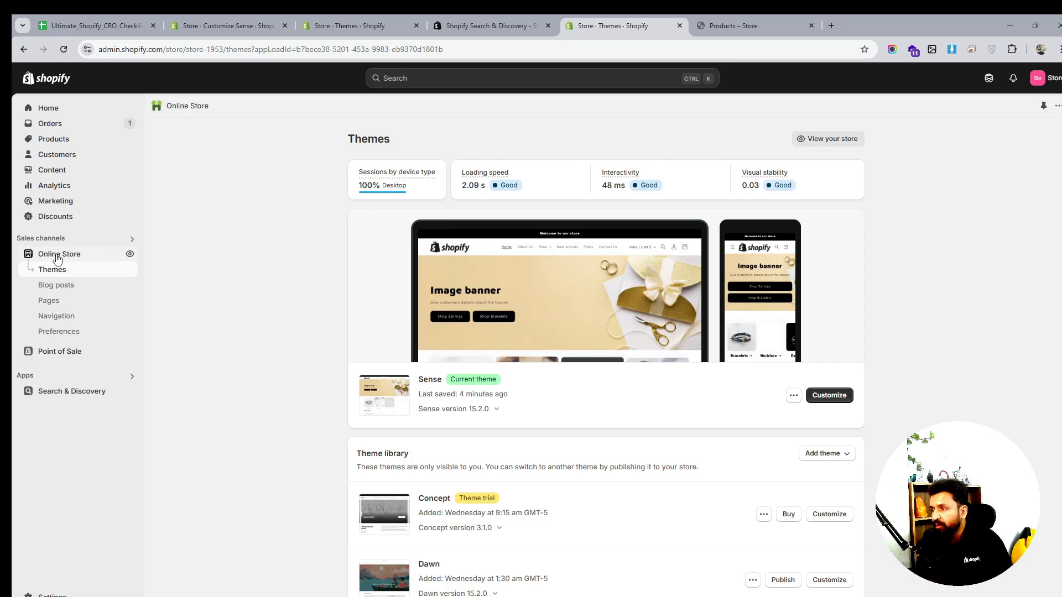
pyautogui.click(759, 27)
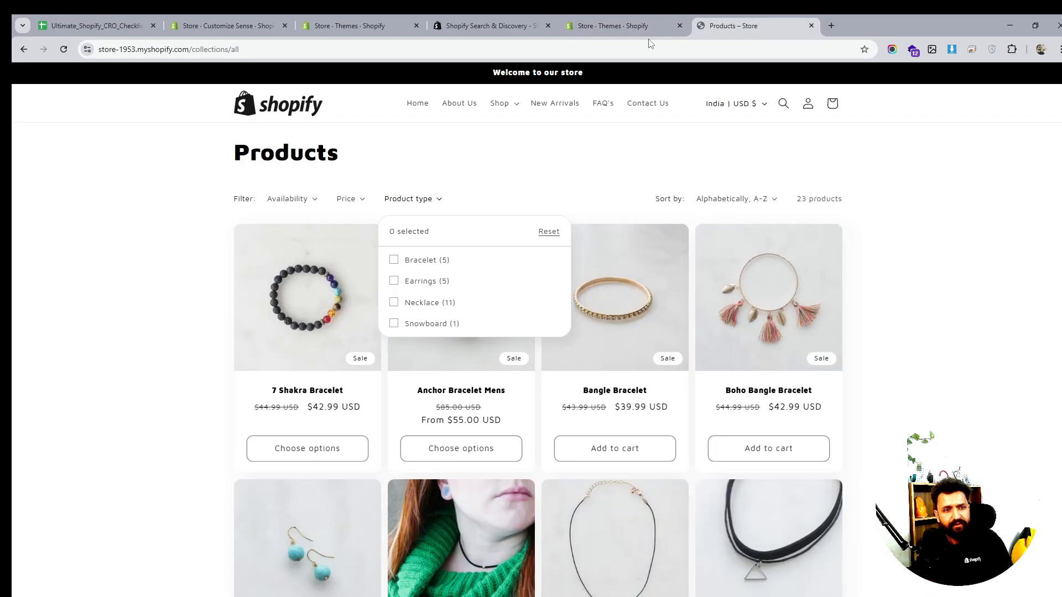
pyautogui.click(459, 27)
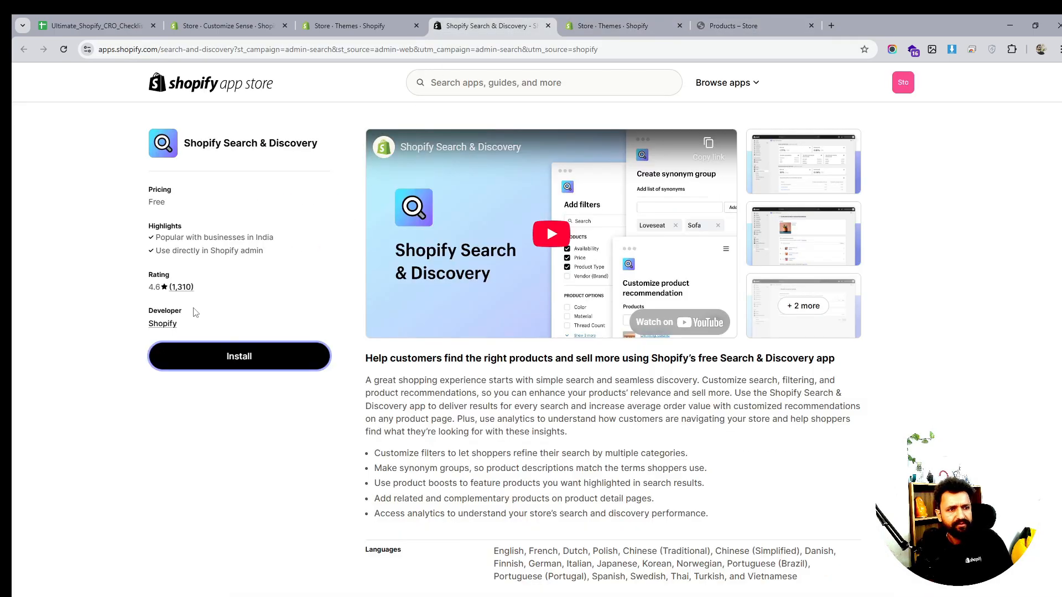
pyautogui.scroll(-8, 340, 266)
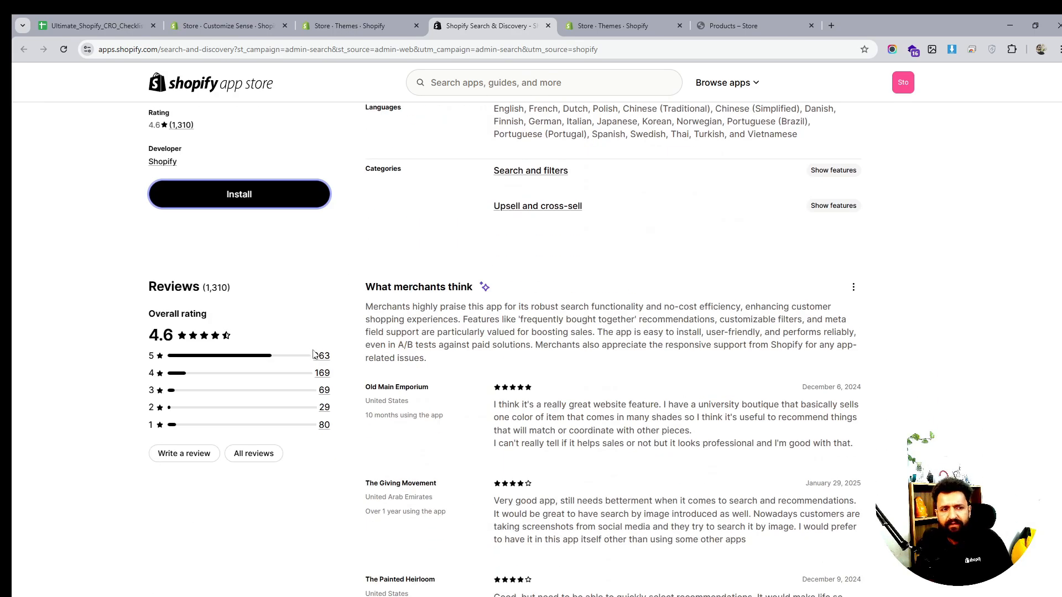
# Leave the Search & Discovery app listing, check the store's Themes page, and return to the Bracelets collection in the Sense theme editor.
pyautogui.scroll(3, 88, 296)
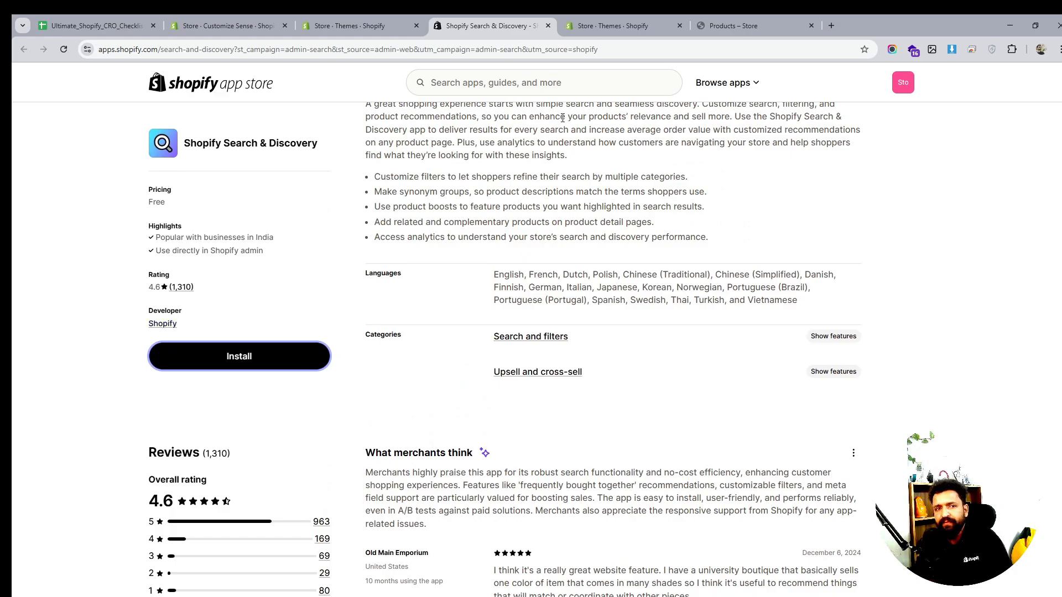
pyautogui.click(596, 21)
pyautogui.click(465, 16)
pyautogui.click(347, 19)
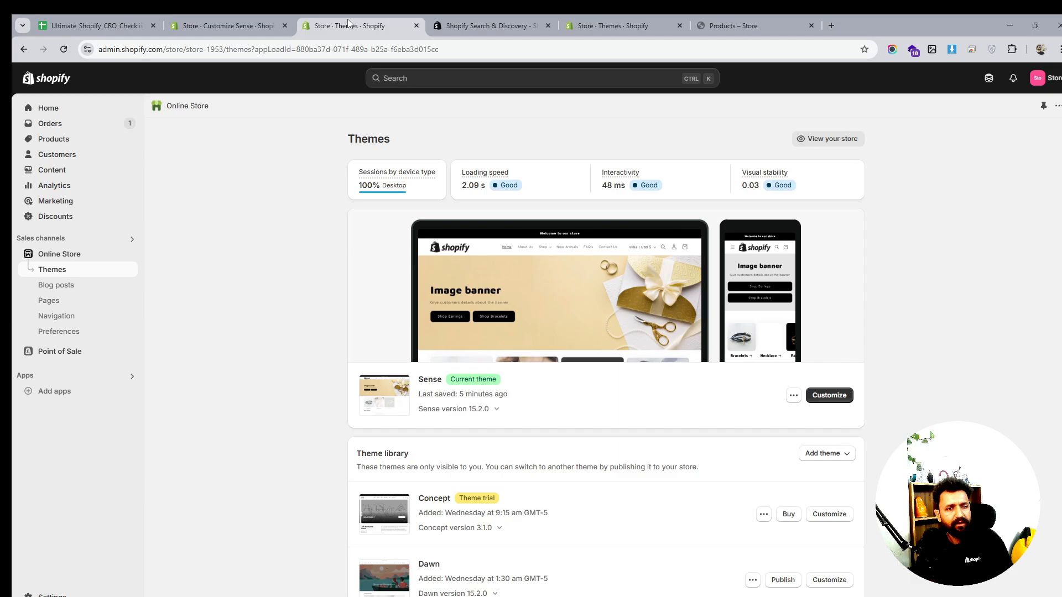
pyautogui.click(487, 21)
pyautogui.click(227, 24)
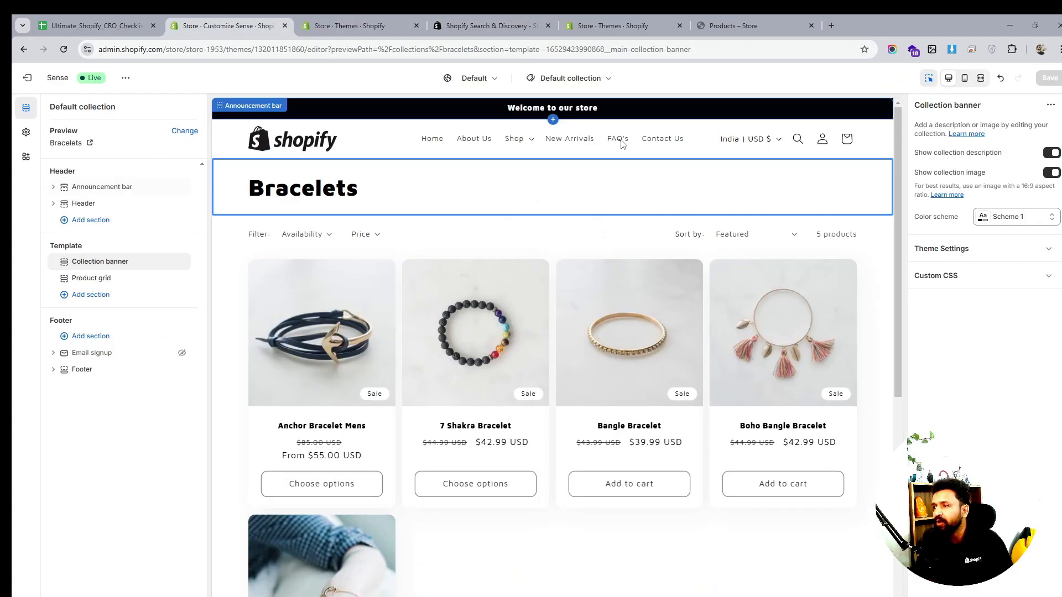
# Examine the Bracelets collection page preview from its banner and filters through the product grid to the footer.
pyautogui.scroll(-4, 652, 288)
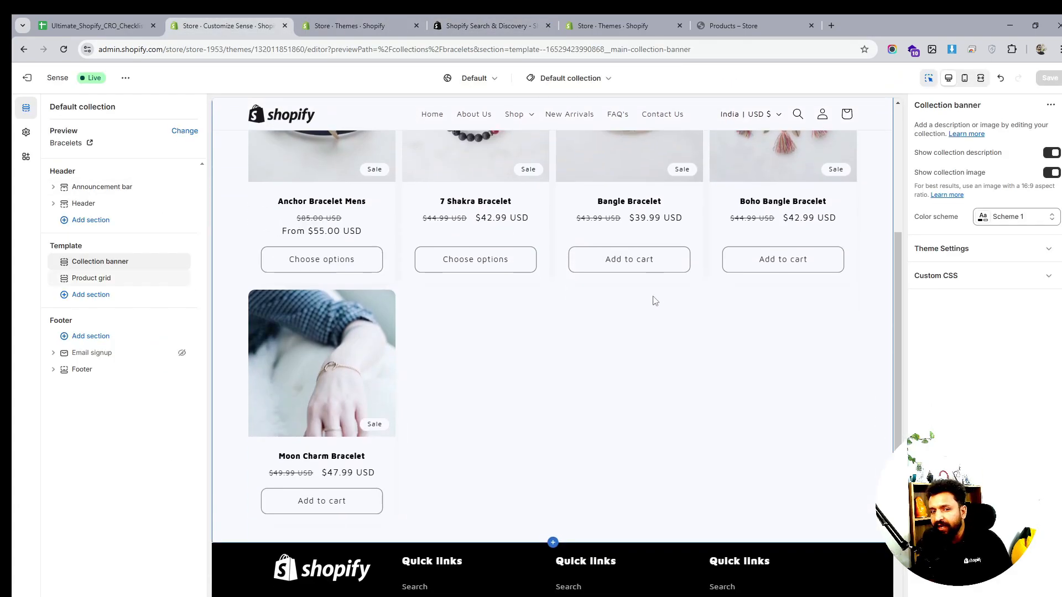
pyautogui.scroll(-3, 654, 300)
pyautogui.scroll(6, 638, 327)
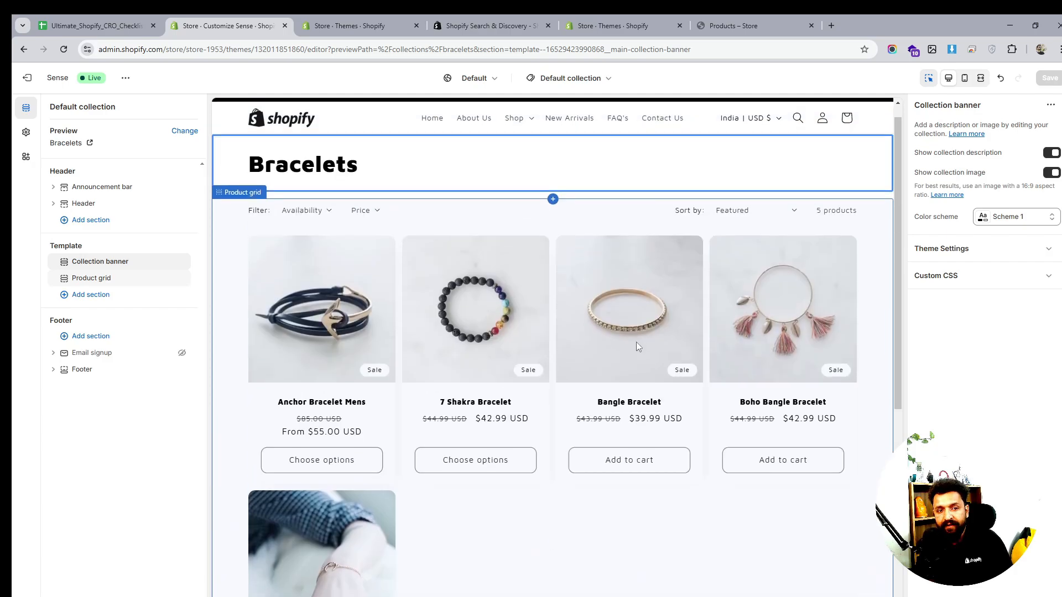
pyautogui.scroll(1, 637, 342)
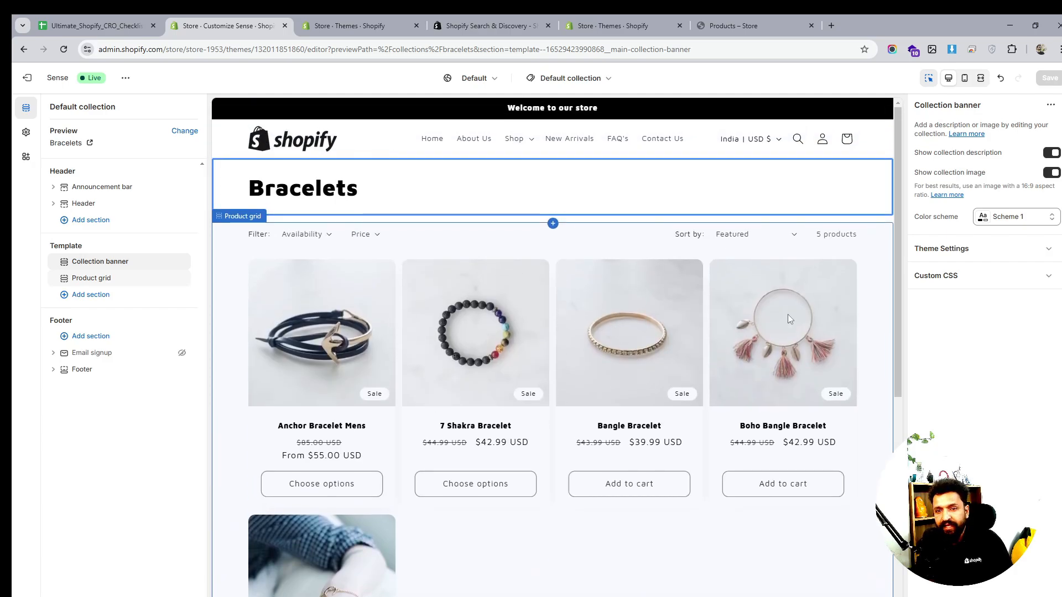
pyautogui.scroll(-2, 792, 313)
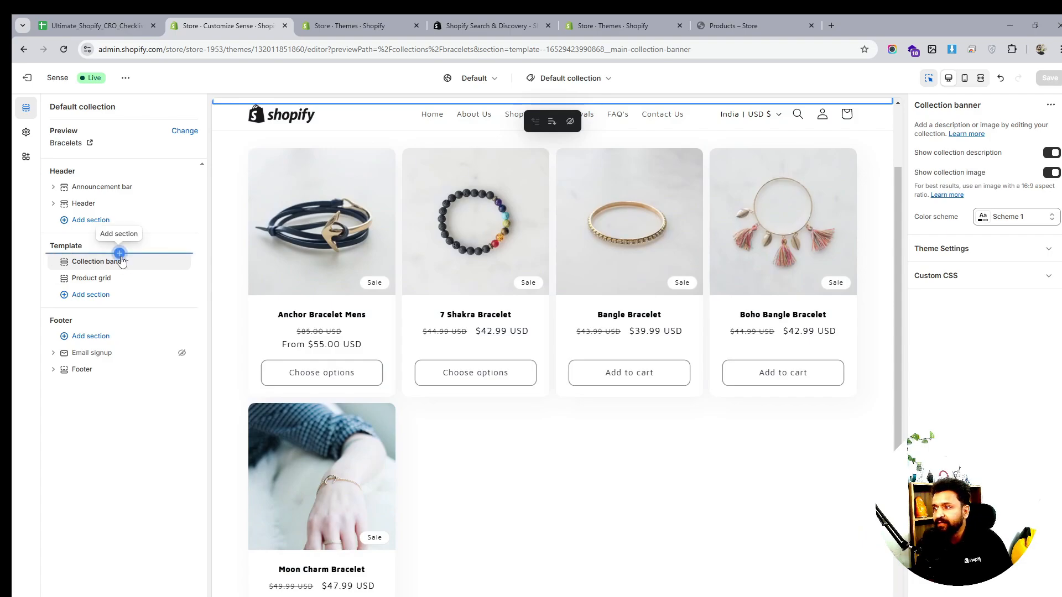
pyautogui.scroll(-4, 496, 308)
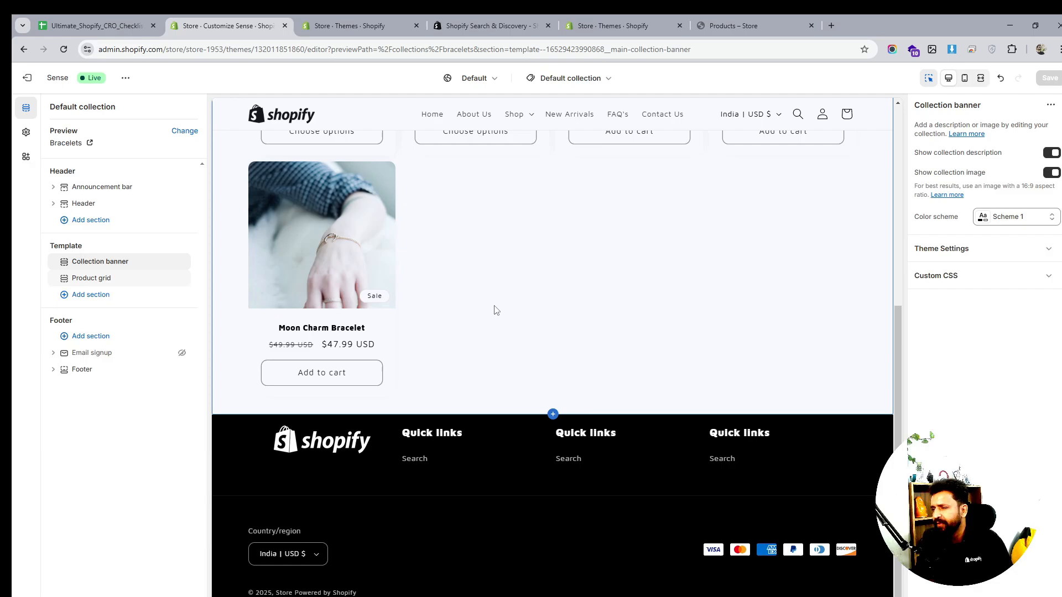
pyautogui.scroll(6, 496, 309)
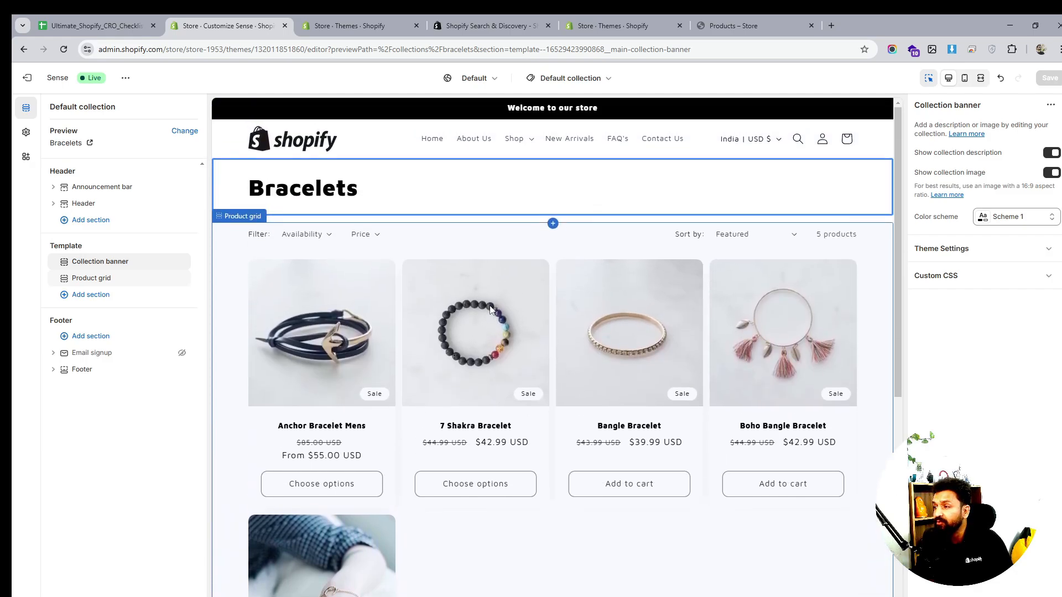